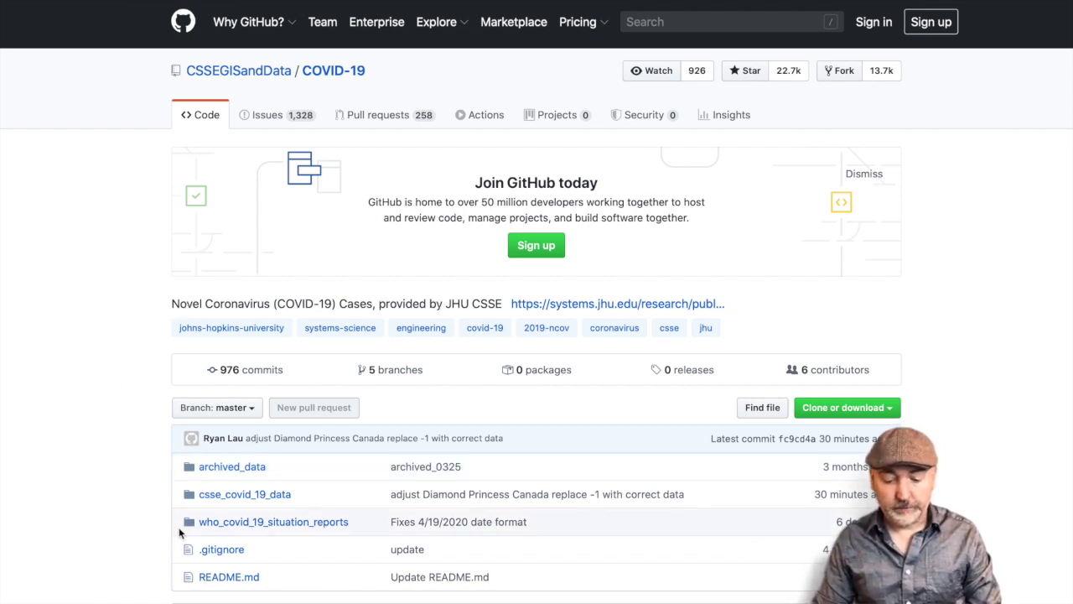
# - Open the csse_covid_19_data folder in the CSSEGISandData COVID-19 repository
pyautogui.click(245, 495)
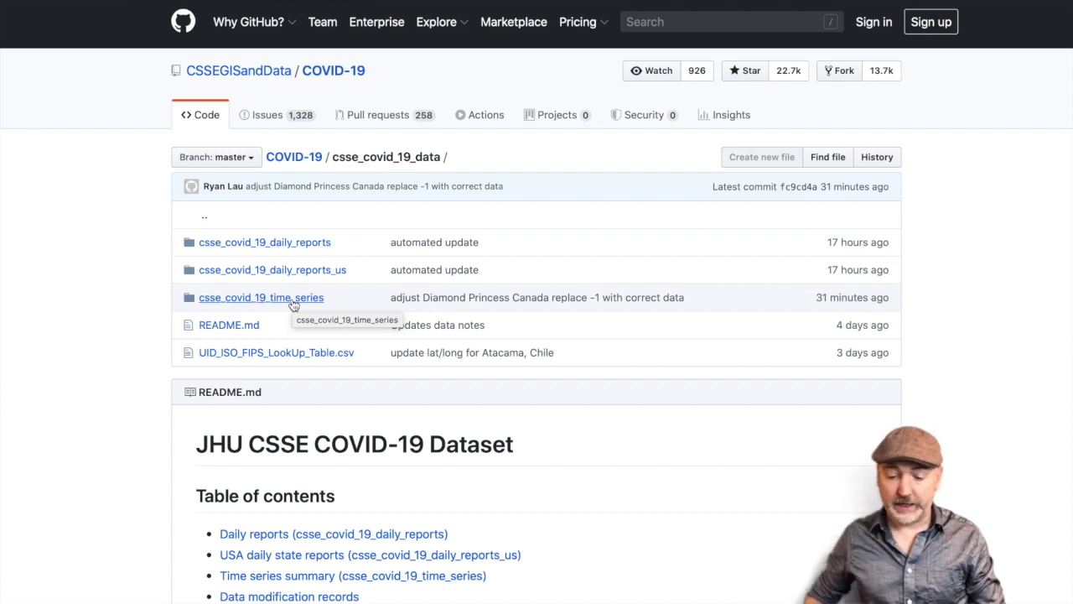
# - Open time_series_covid19_confirmed_US.csv from the time series folder and view it as raw text
pyautogui.click(292, 304)
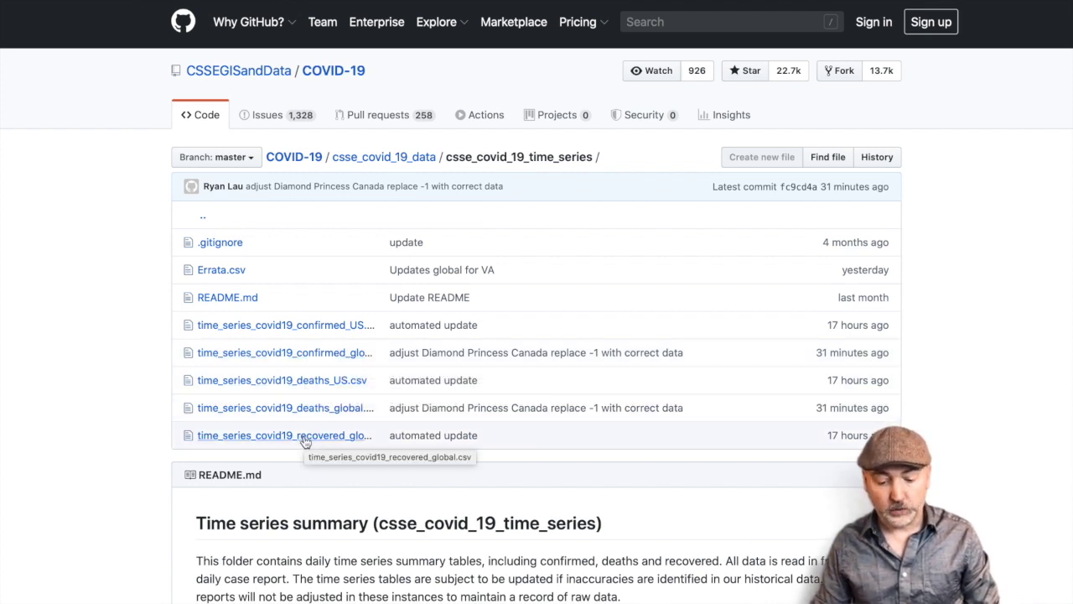
pyautogui.click(329, 326)
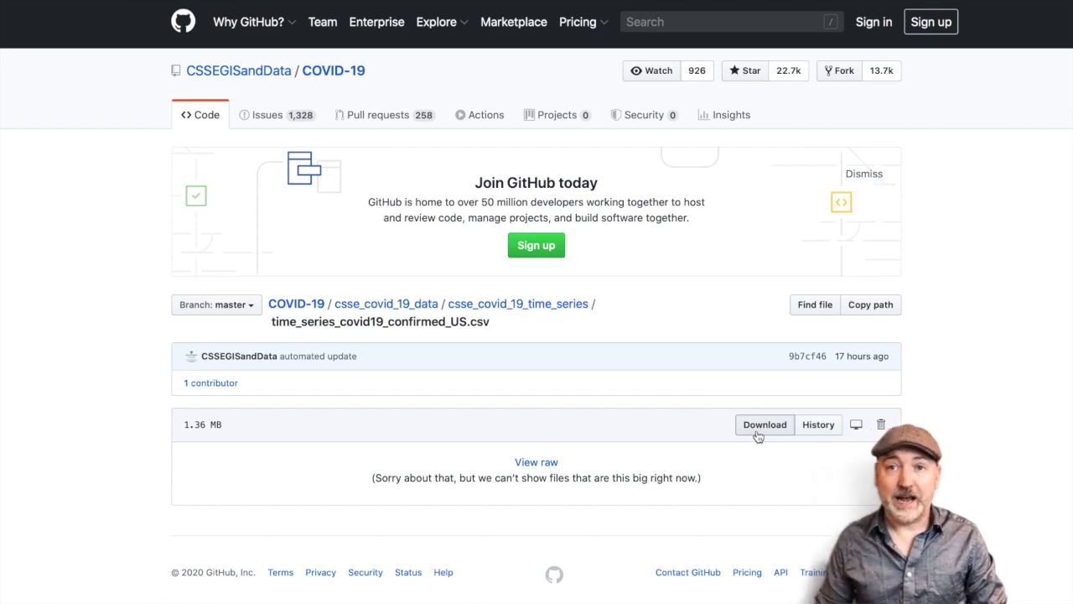
pyautogui.click(536, 462)
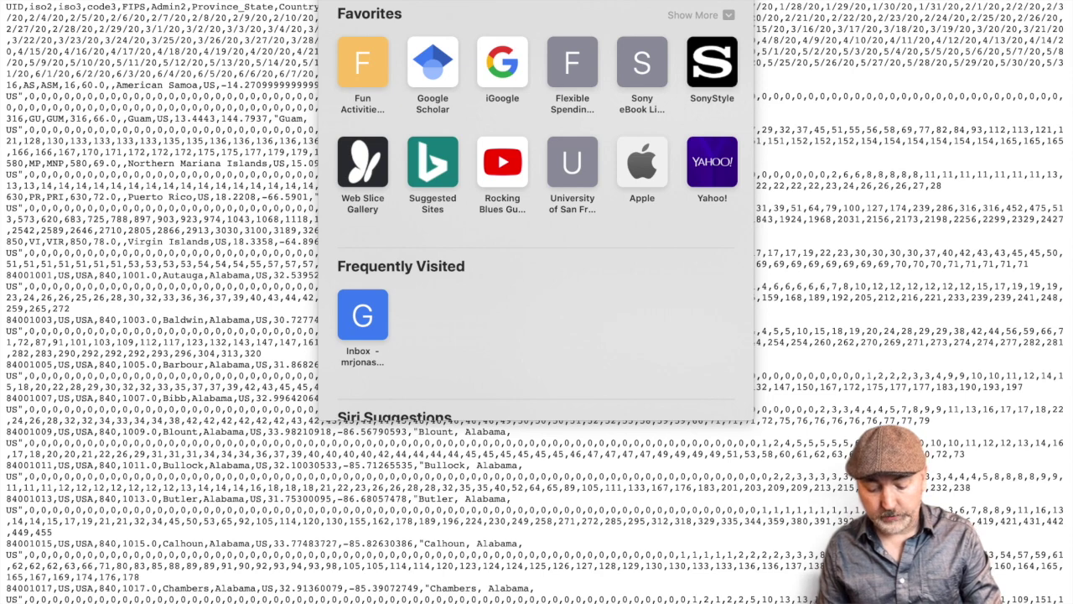
# - Copy the raw CSV's web address and switch back to Stata
pyautogui.press('Escape')
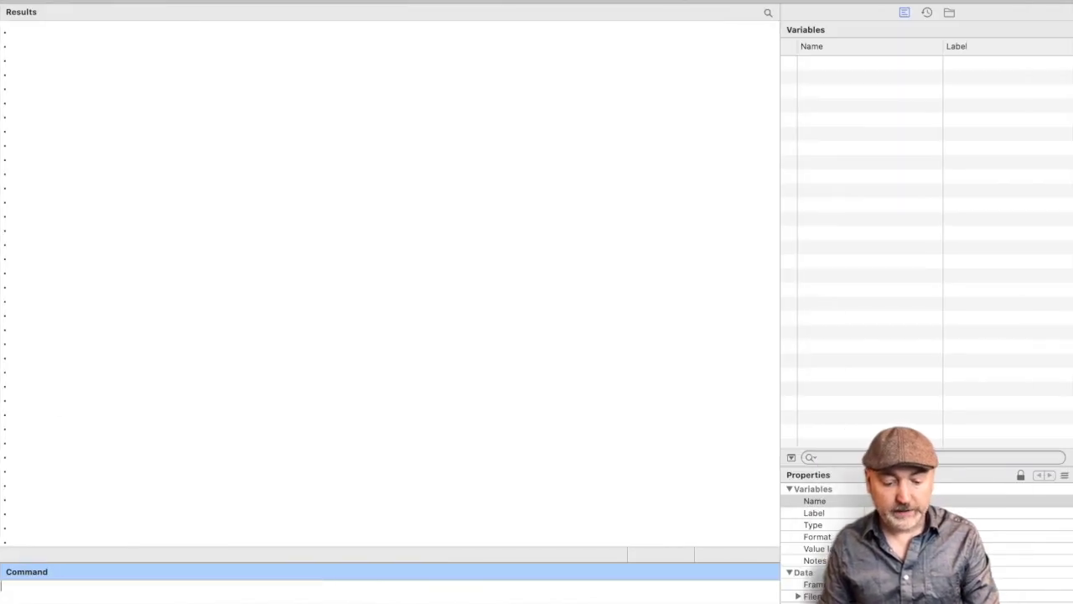
# - Import the US confirmed-cases CSV from the copied GitHub URL with import delimited, then browse it
pyautogui.write('impor')
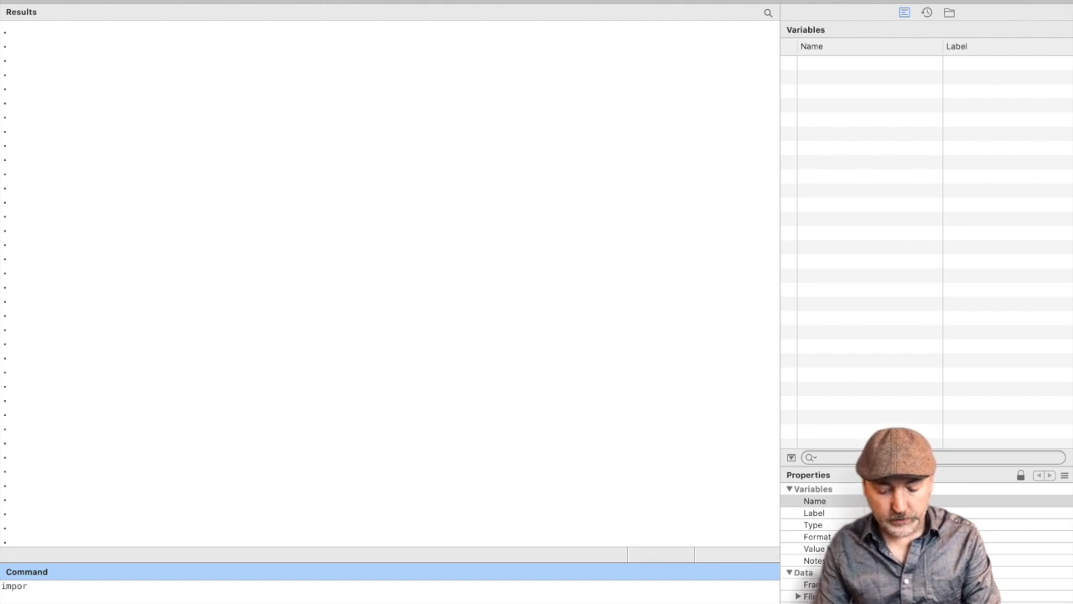
pyautogui.write('t deli')
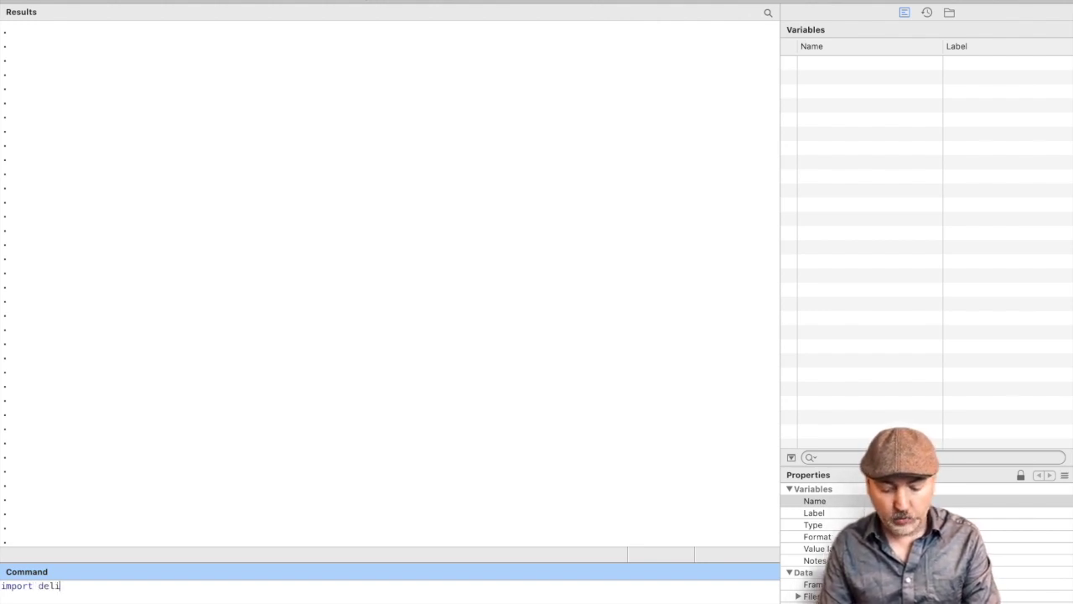
pyautogui.write('mited https:')
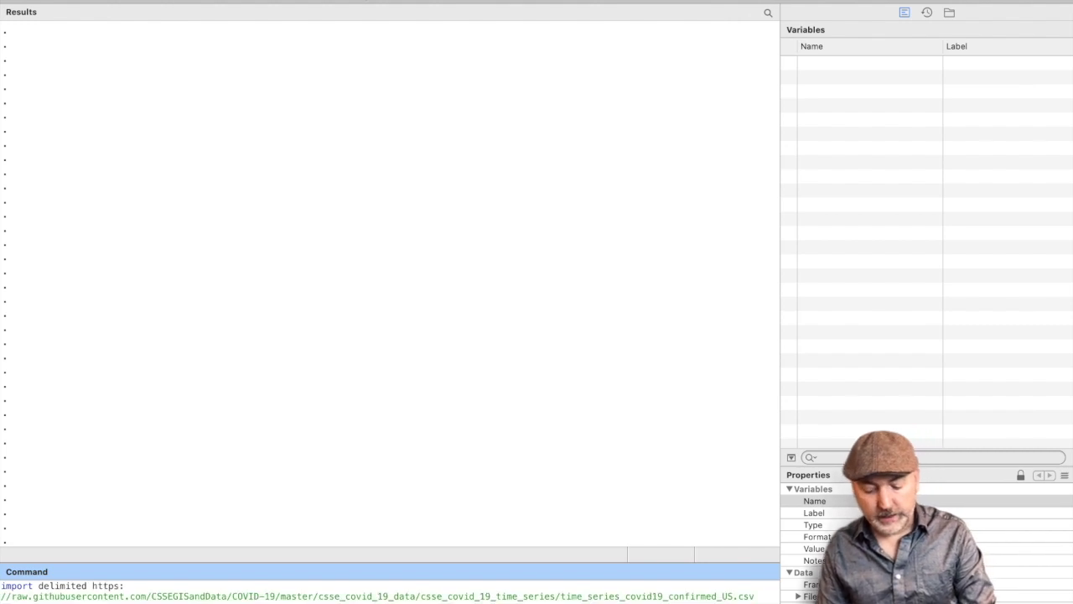
pyautogui.write('https://raw.githubusercontent.com/CSSEGISandData/COVID-19/master/csse_covid_19_data/csse_covid_19_time_series/time_series_covid19_confirmed_US.csv')
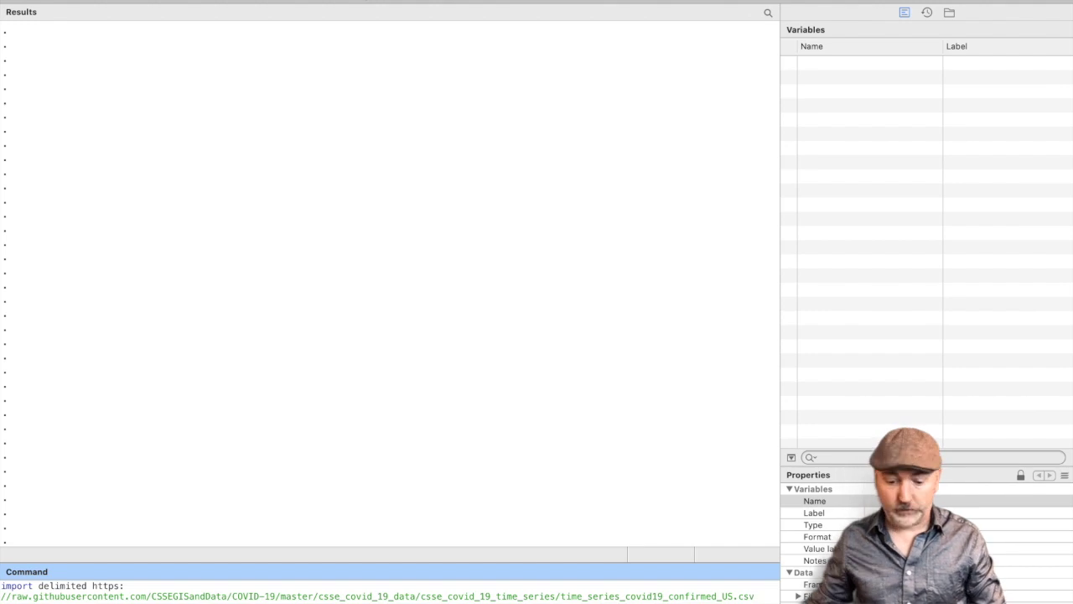
pyautogui.press('Return')
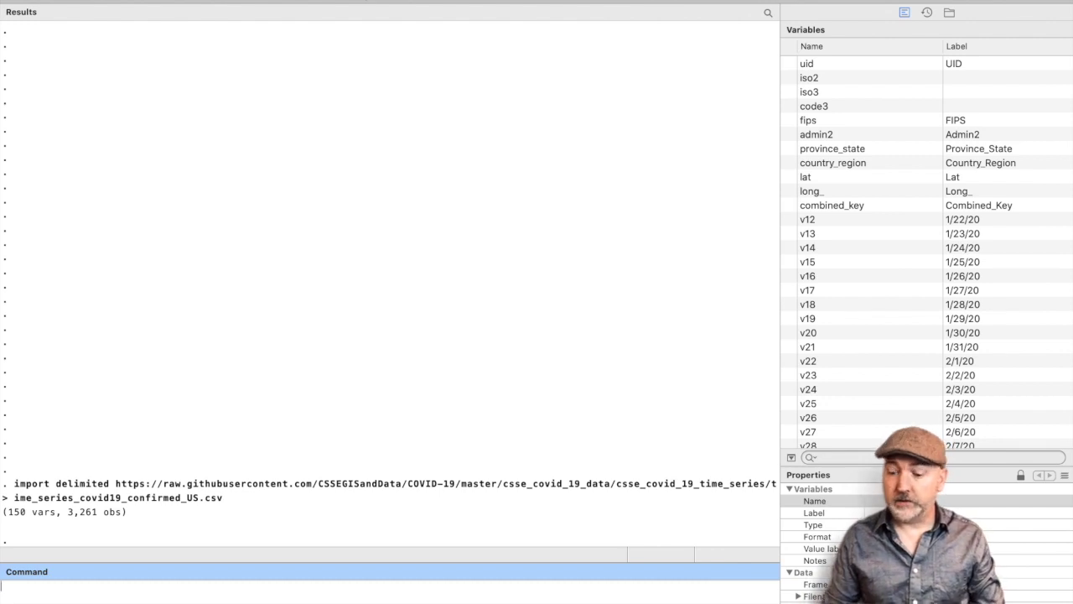
pyautogui.write('bro')
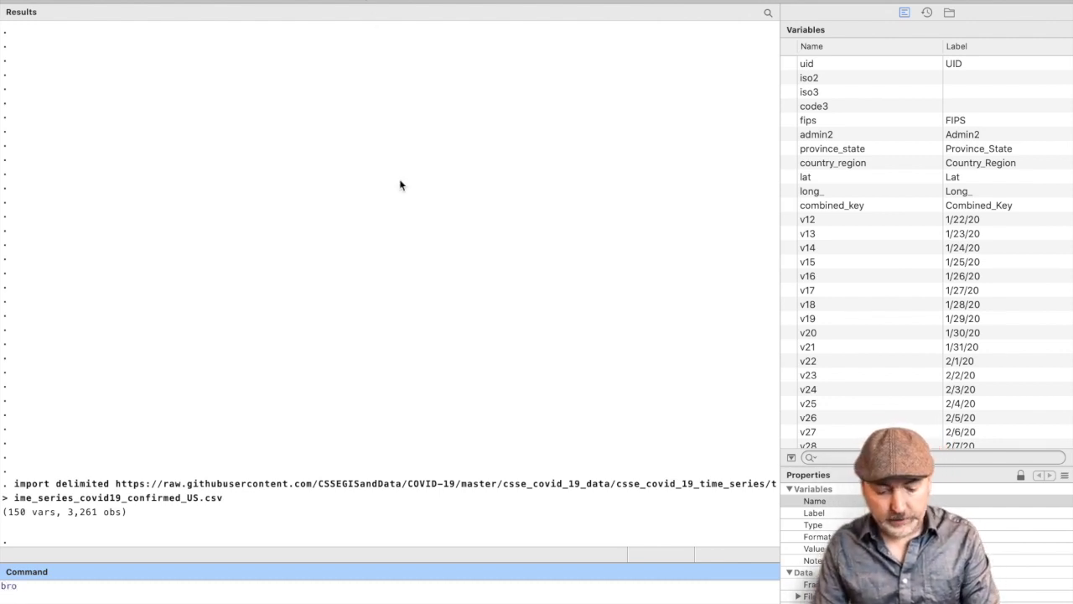
pyautogui.press('Return')
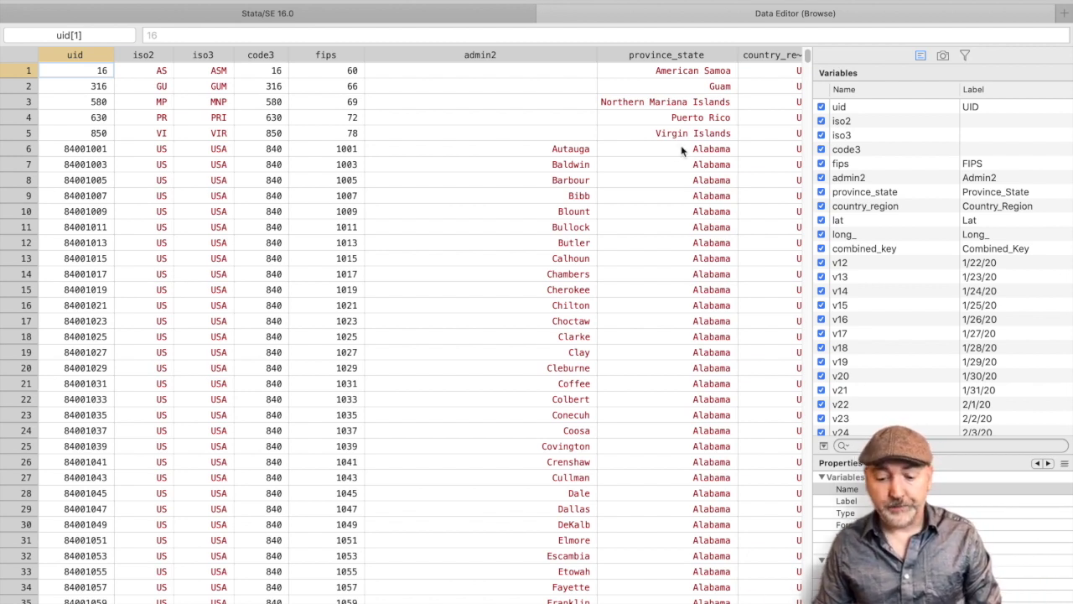
# - Scroll across the imported data and check the date labels of variables v12 through v17
pyautogui.scroll(-20, 515, 291)
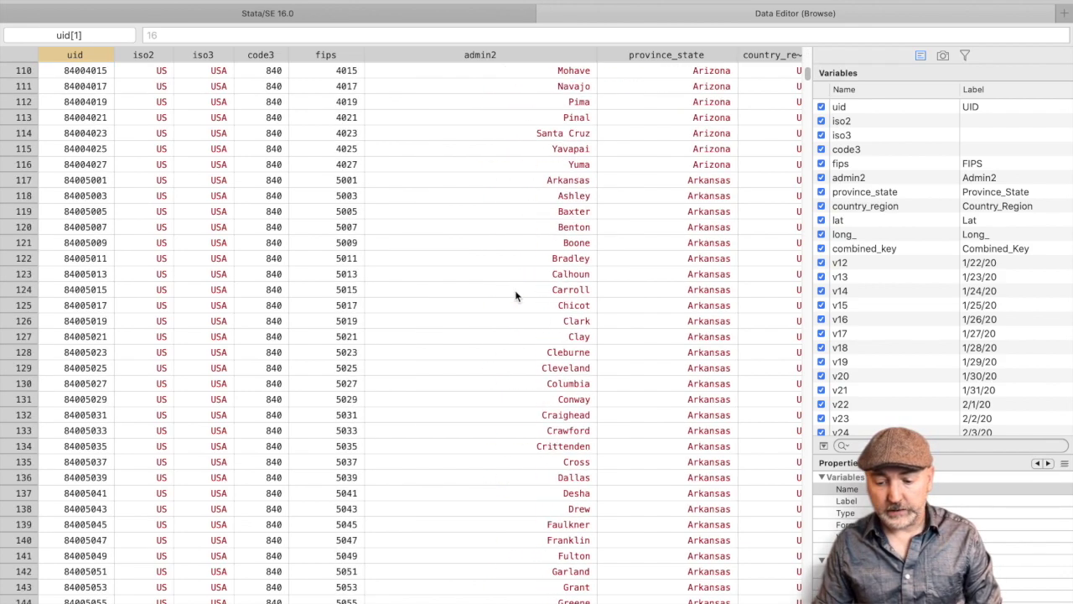
pyautogui.scroll(20, 515, 290)
pyautogui.hscroll(2, 514, 290)
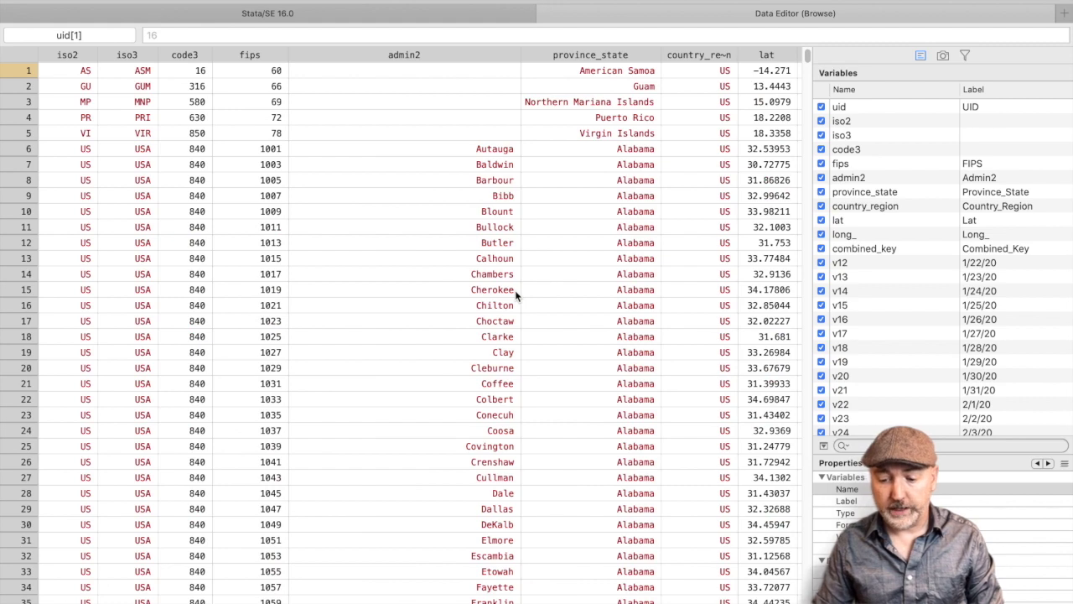
pyautogui.hscroll(4, 515, 290)
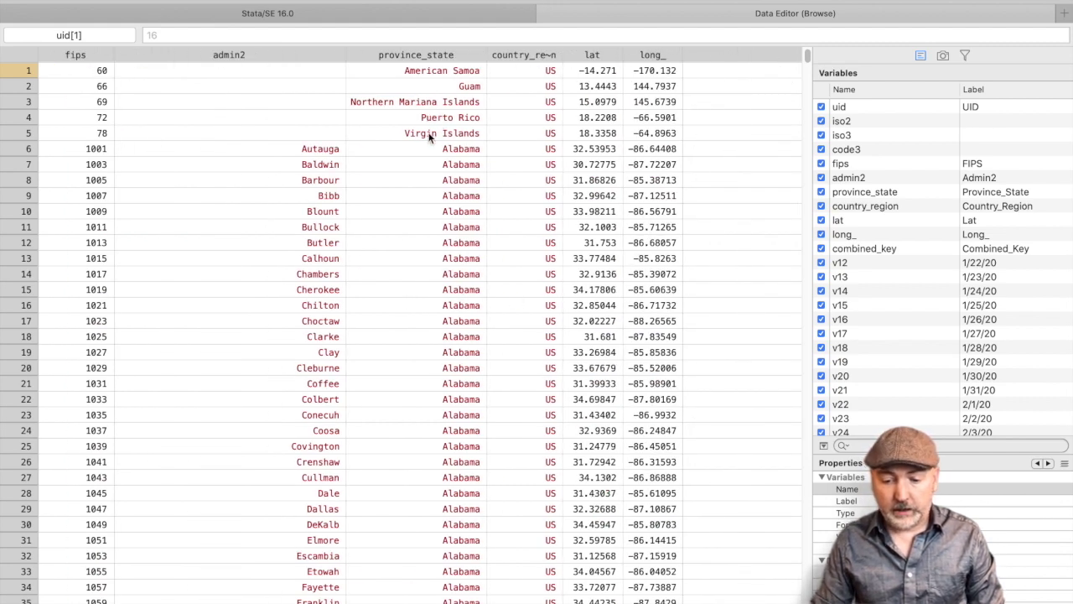
pyautogui.hscroll(4, 432, 182)
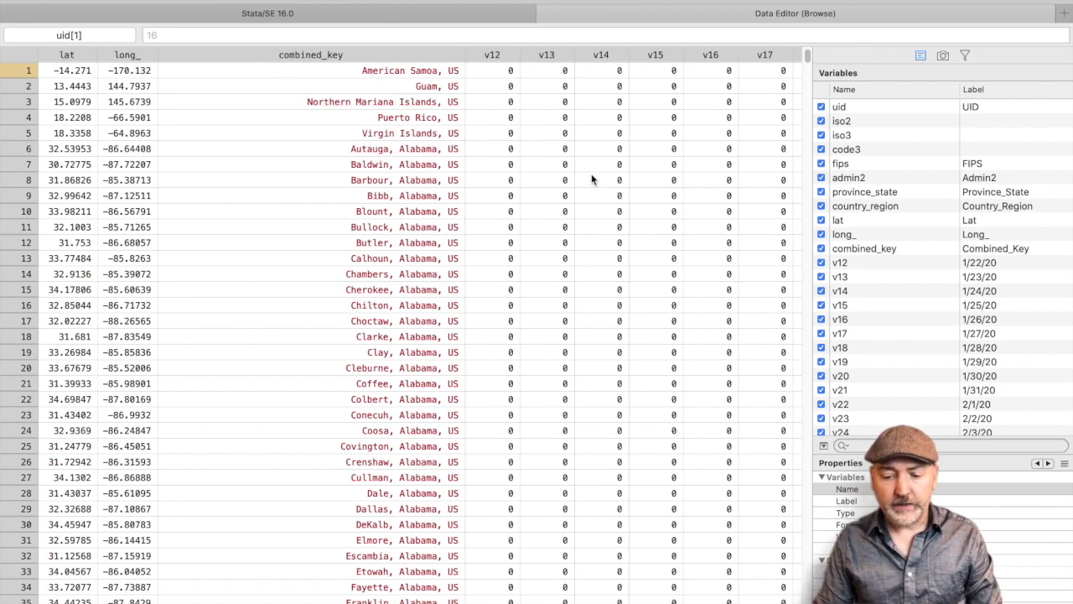
pyautogui.hscroll(10, 591, 173)
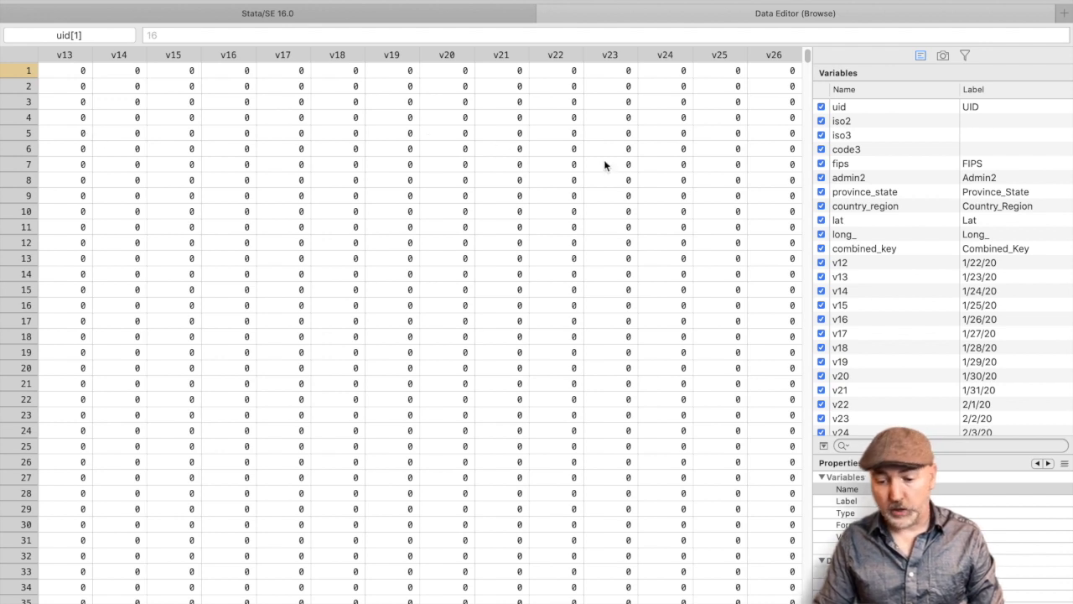
pyautogui.click(1001, 265)
pyautogui.click(1001, 279)
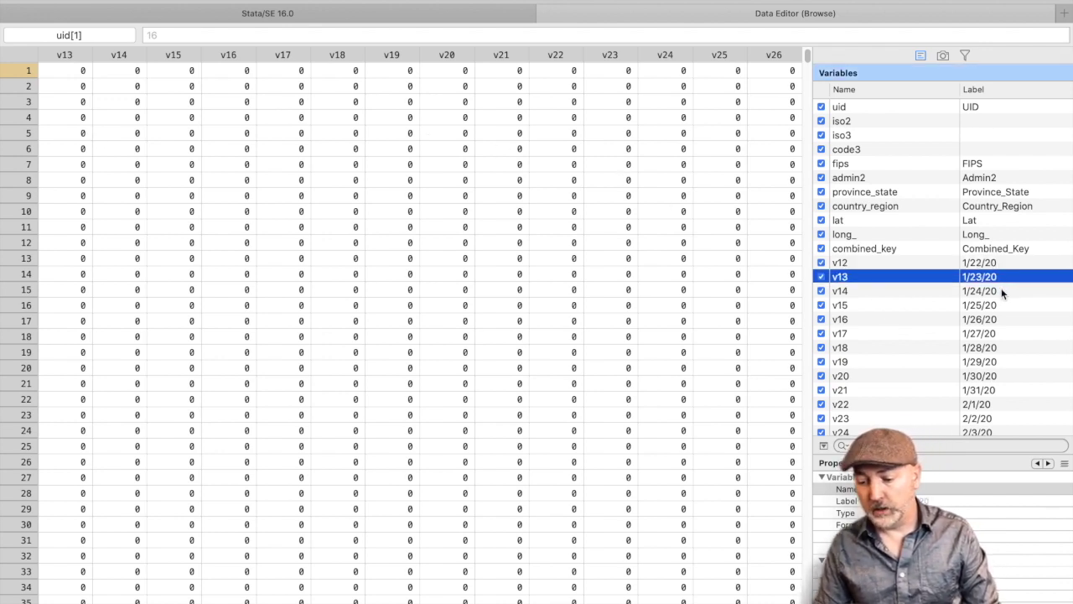
pyautogui.click(1001, 290)
pyautogui.click(1002, 305)
pyautogui.click(996, 333)
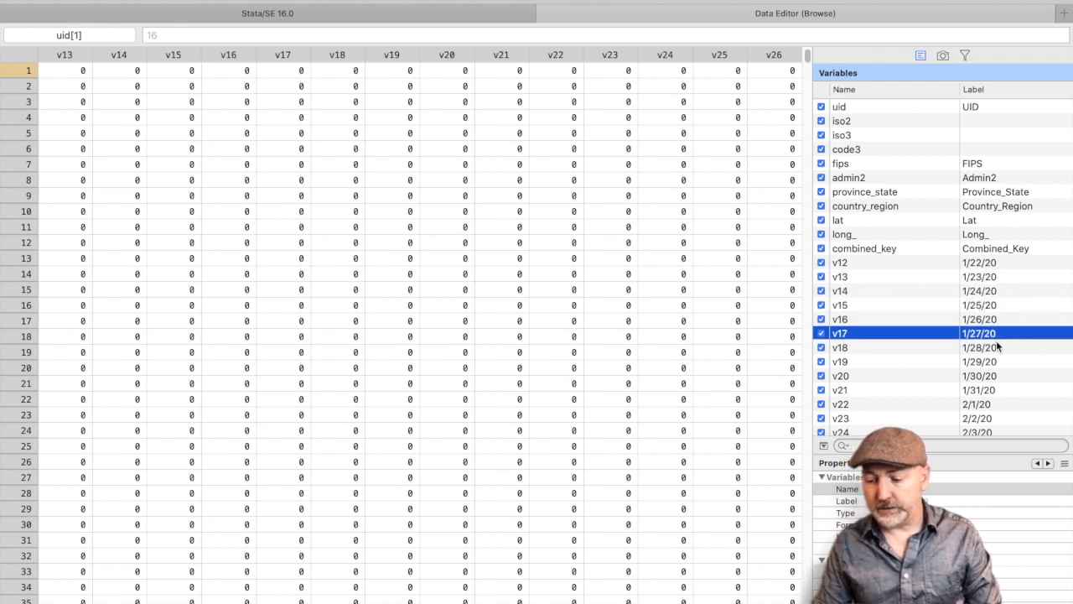
# - Scroll further through the county rows and daily date columns, then return to the Results window
pyautogui.hscroll(5, 541, 290)
pyautogui.hscroll(15, 541, 290)
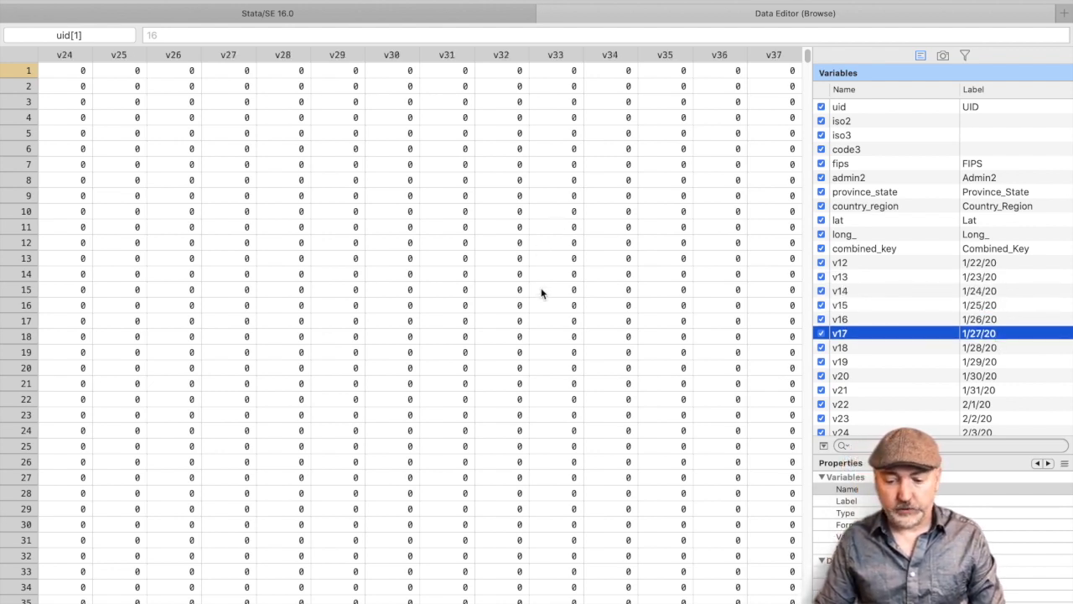
pyautogui.hscroll(15, 541, 287)
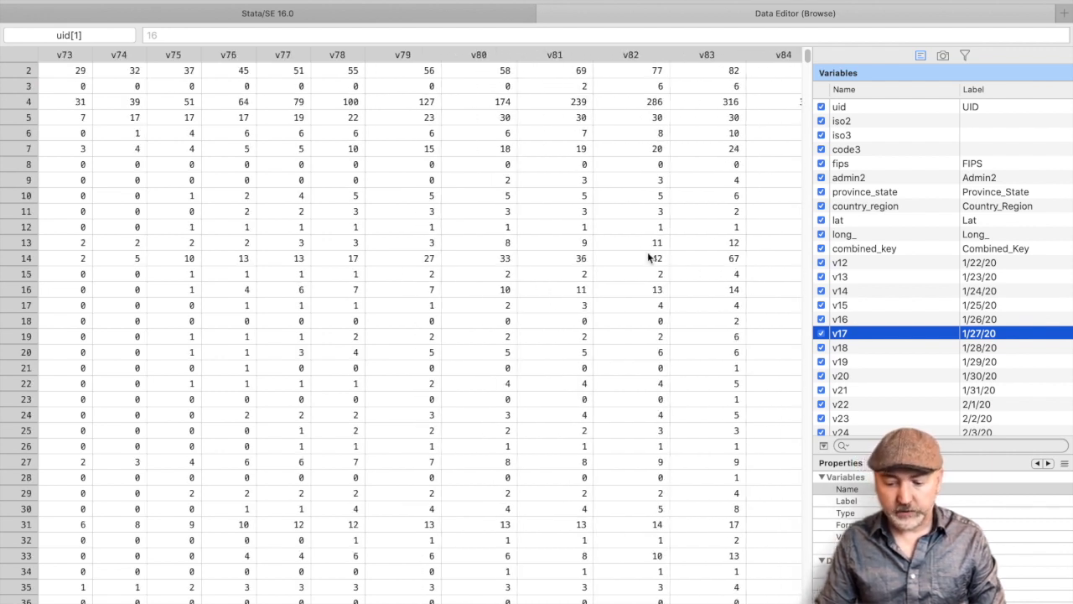
pyautogui.scroll(-10, 903, 376)
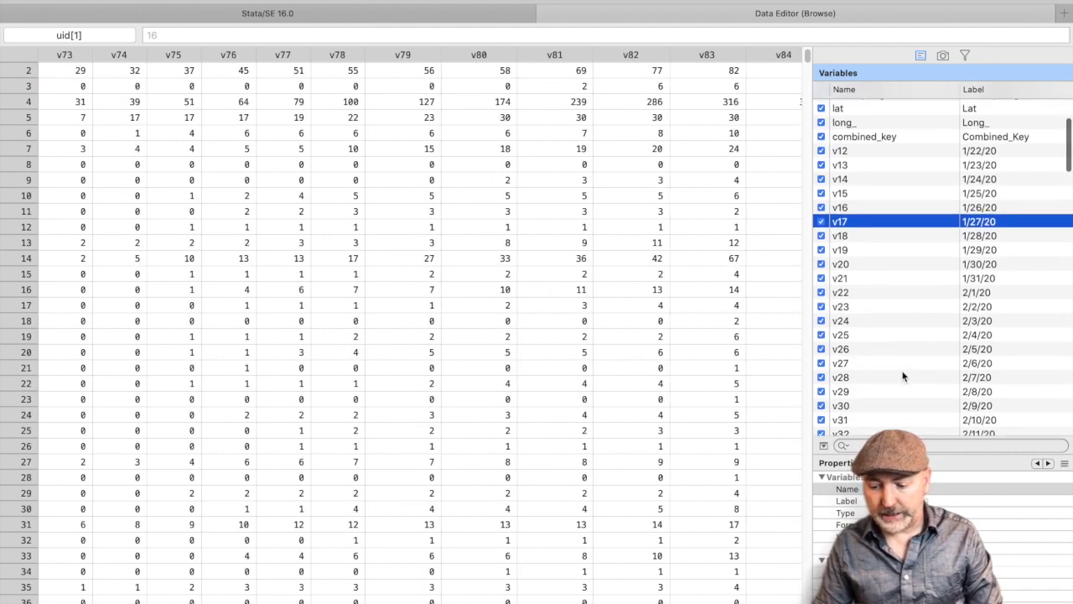
pyautogui.scroll(-10, 903, 376)
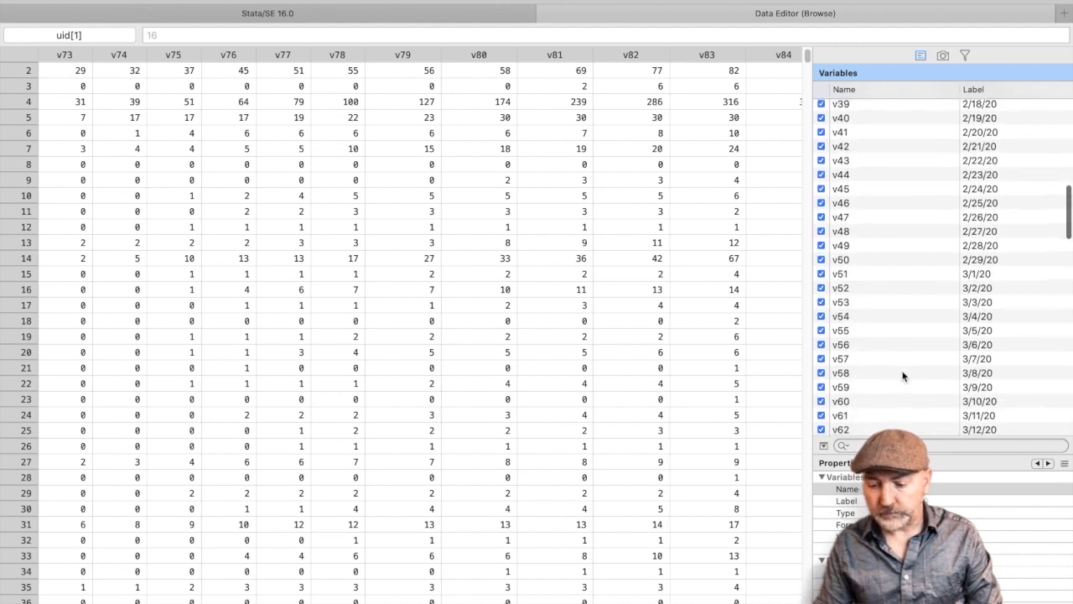
pyautogui.scroll(-6, 903, 376)
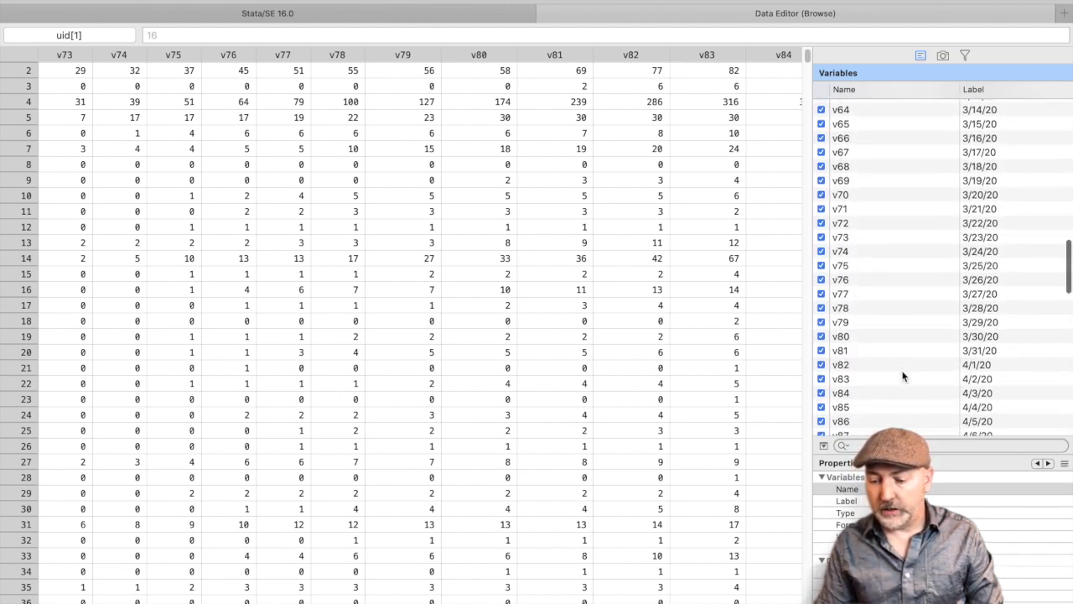
pyautogui.scroll(-3, 903, 375)
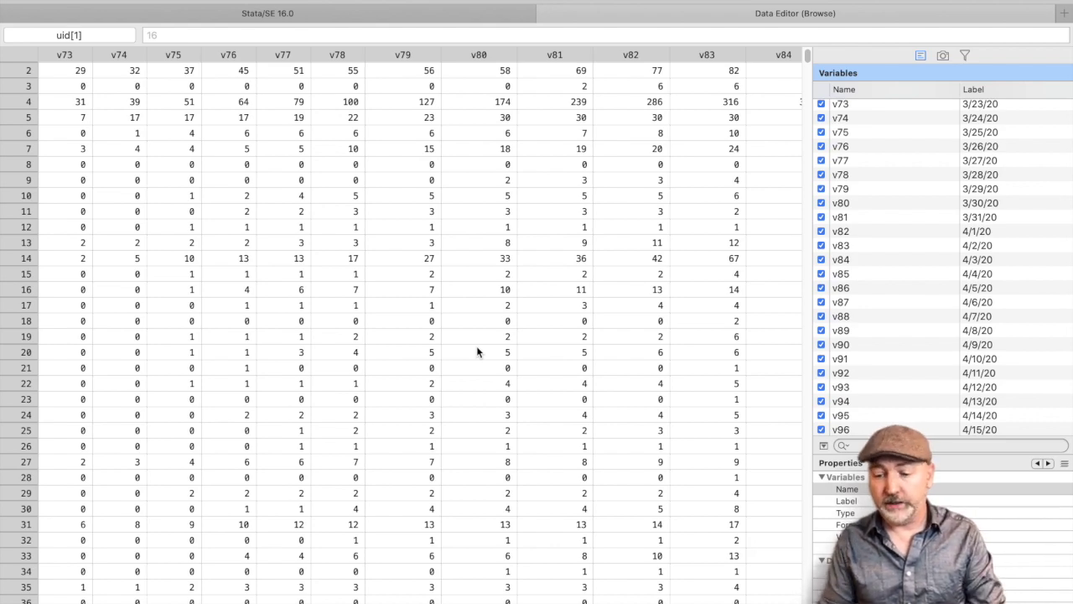
pyautogui.scroll(-2, 476, 347)
pyautogui.hscroll(10, 476, 347)
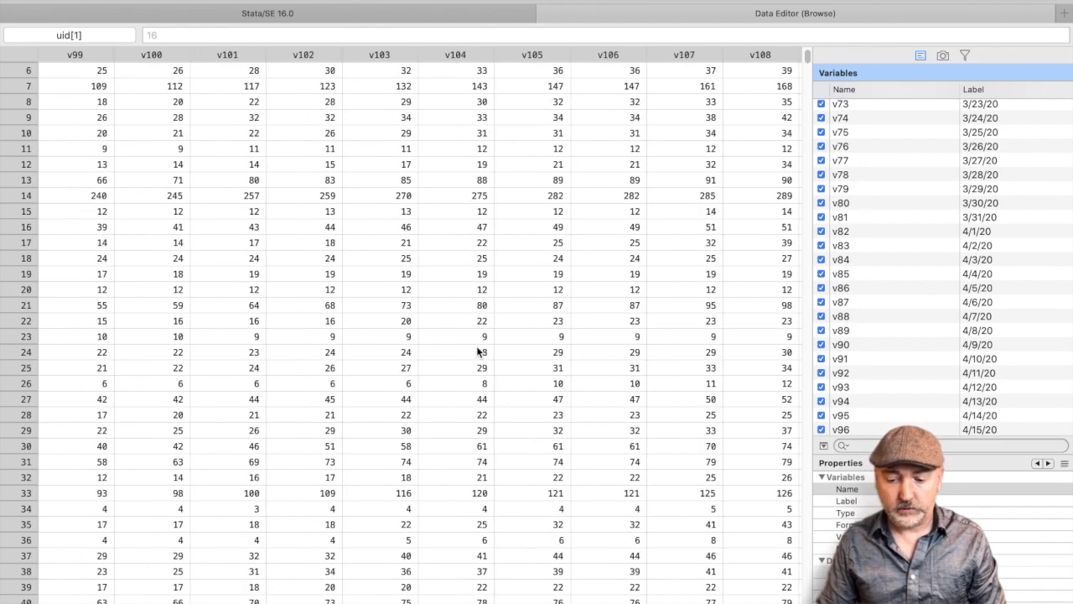
pyautogui.hscroll(-15, 478, 350)
pyautogui.scroll(1, 478, 350)
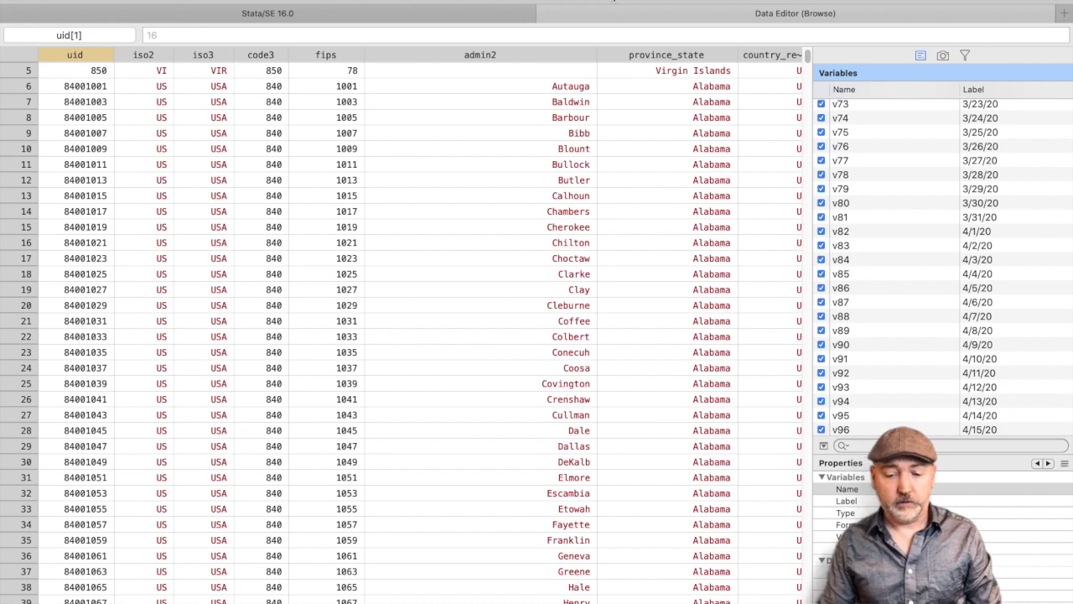
pyautogui.click(418, 17)
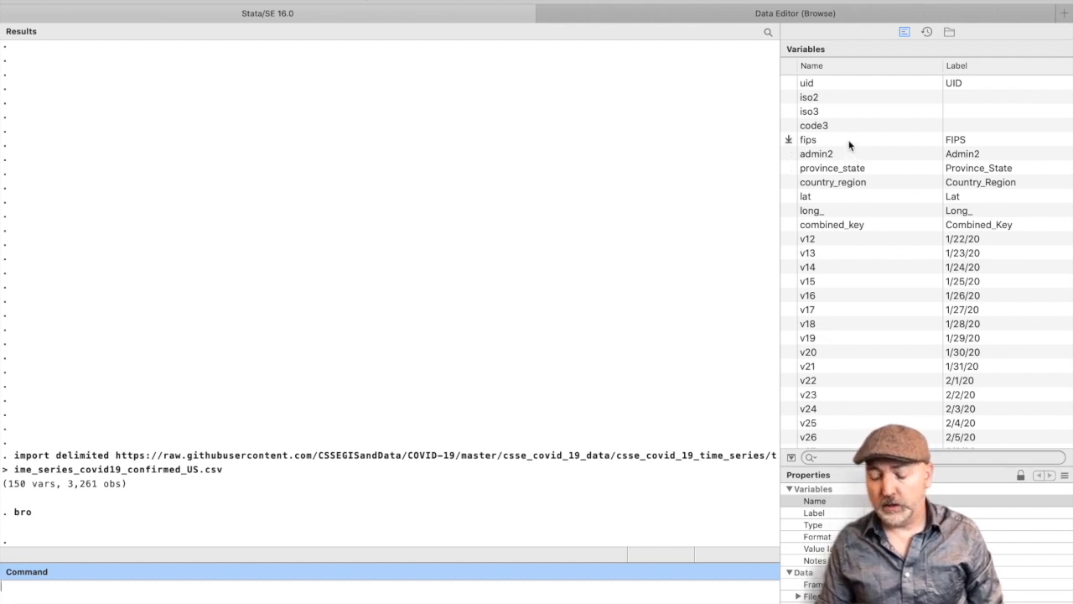
# - Browse the imported county data again, then return to the Results window
pyautogui.write('bro')
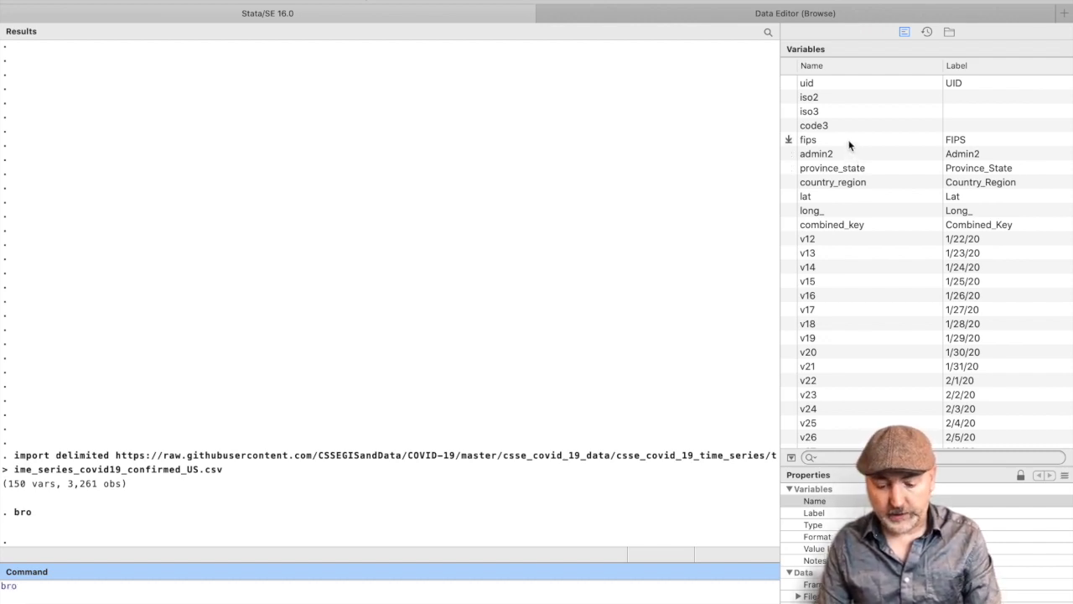
pyautogui.press('Return')
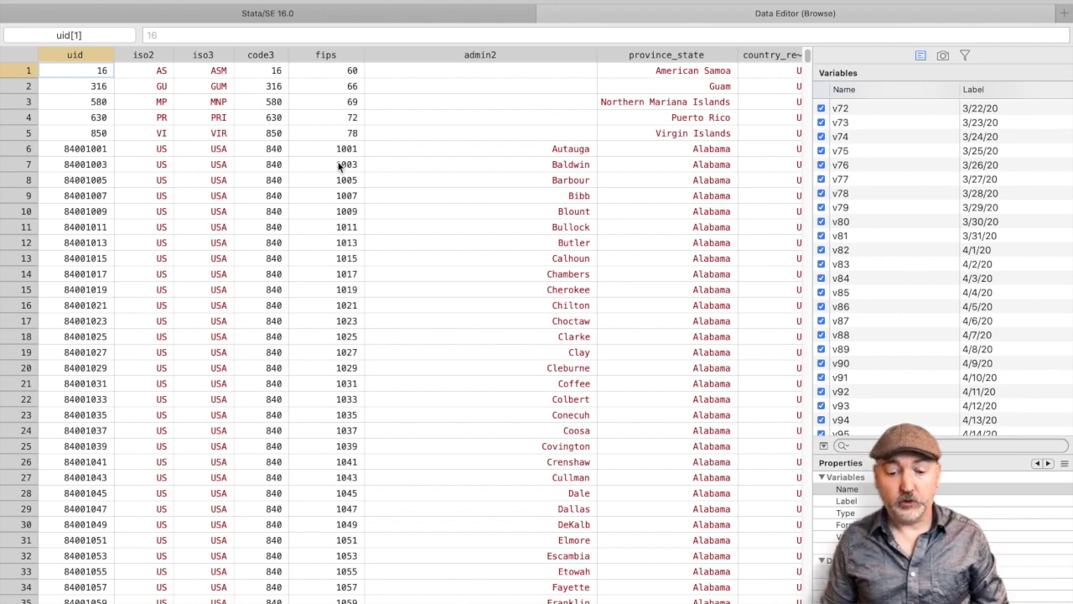
pyautogui.click(347, 15)
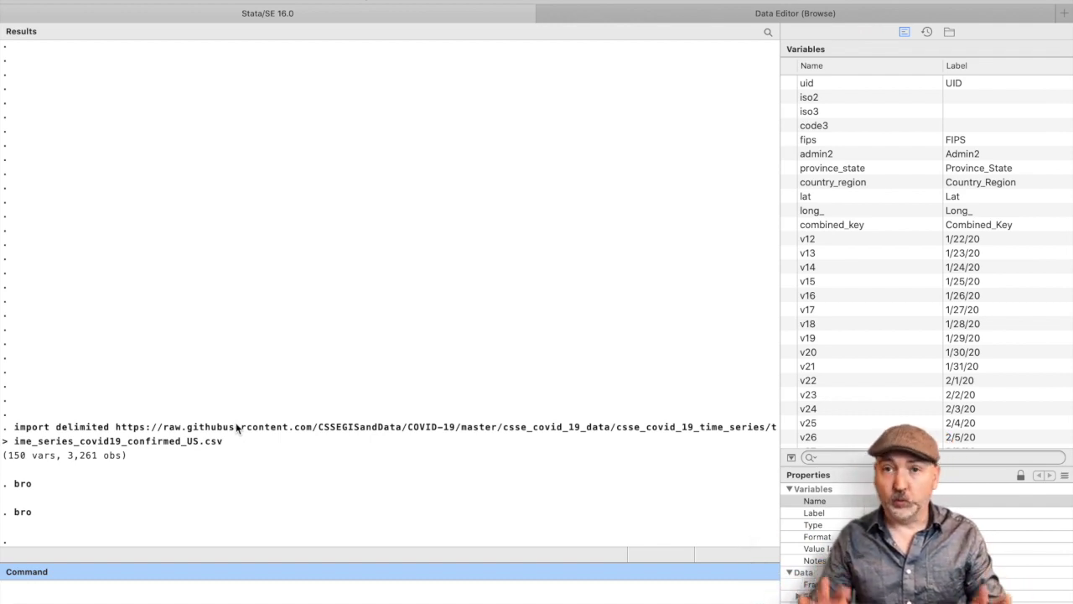
# - Run reshape long v, i(fips) j(days), which fails because fips does not uniquely identify observations
pyautogui.write('reshape')
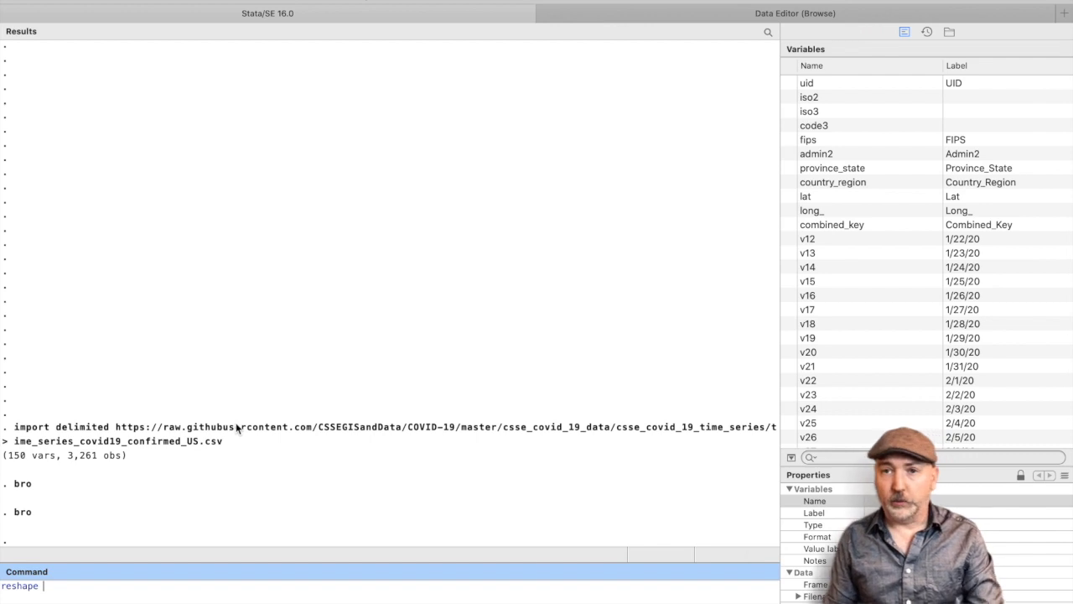
pyautogui.write(' l')
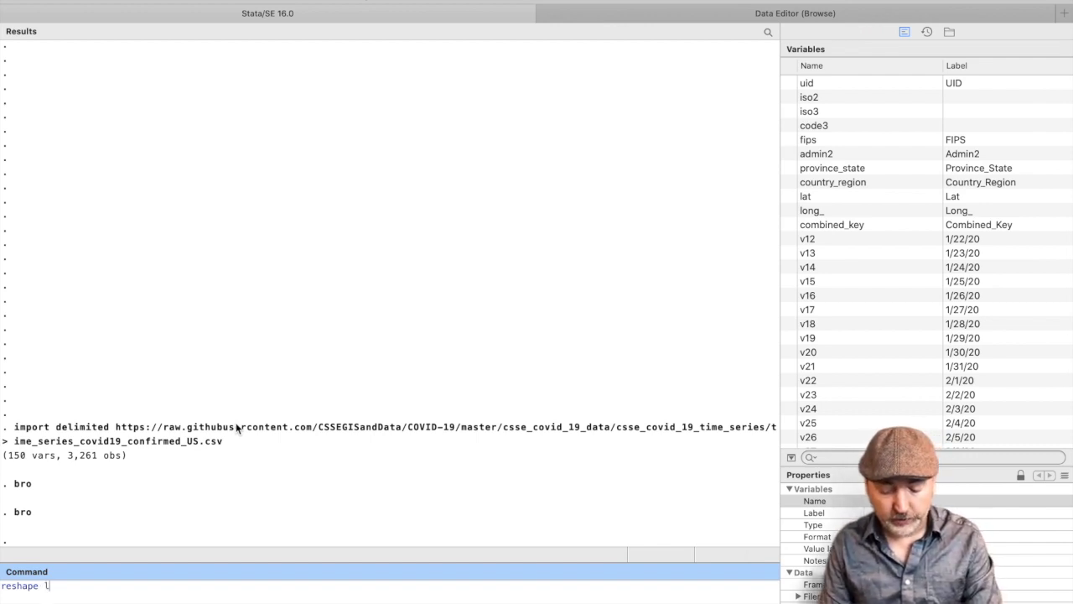
pyautogui.write('ong')
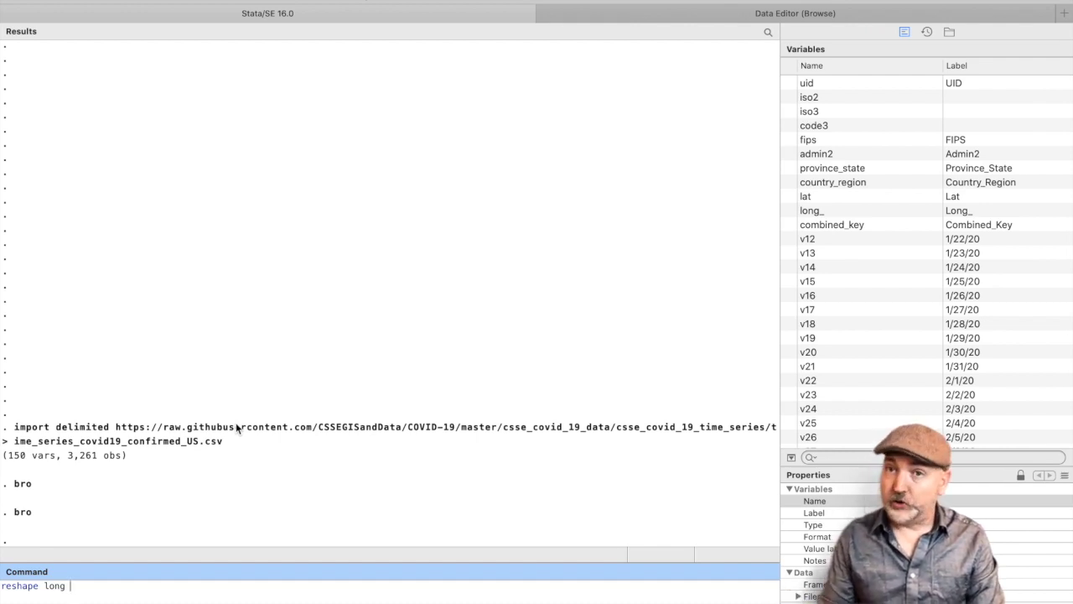
pyautogui.write(' v,')
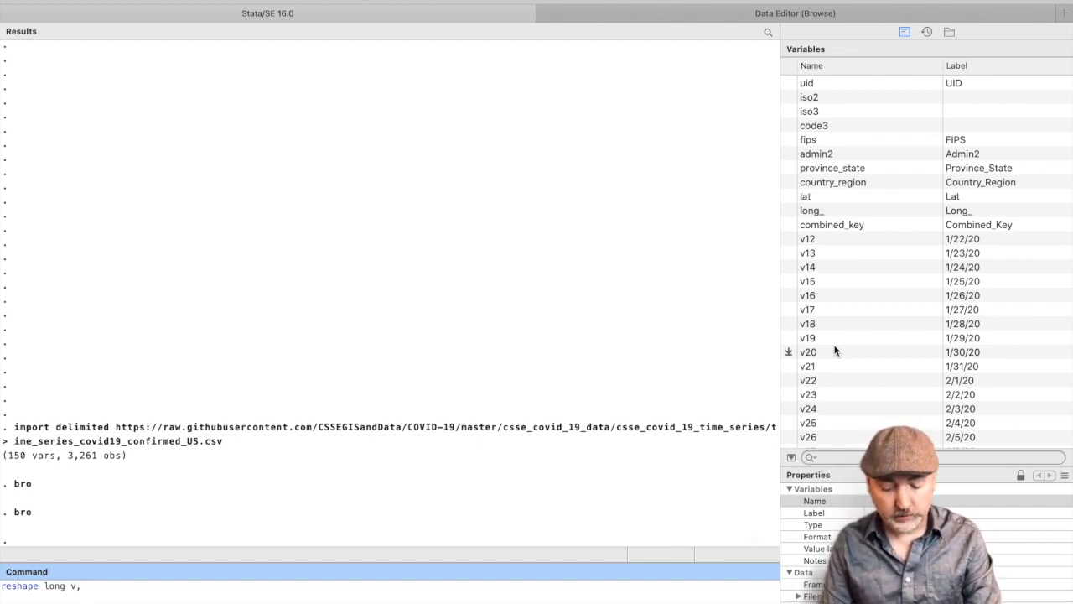
pyautogui.write('i(')
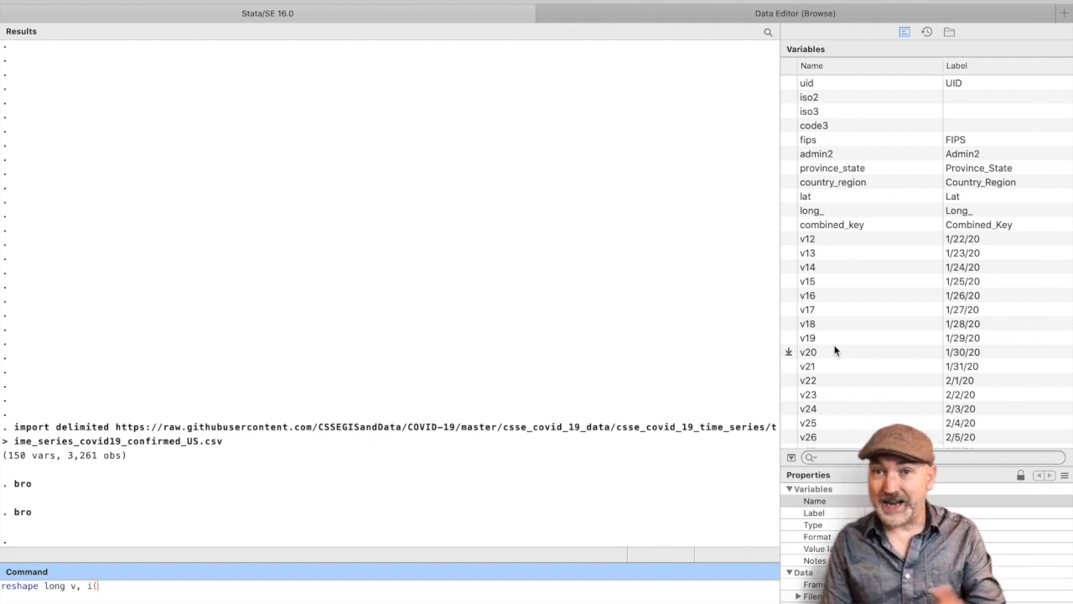
pyautogui.write('fips)')
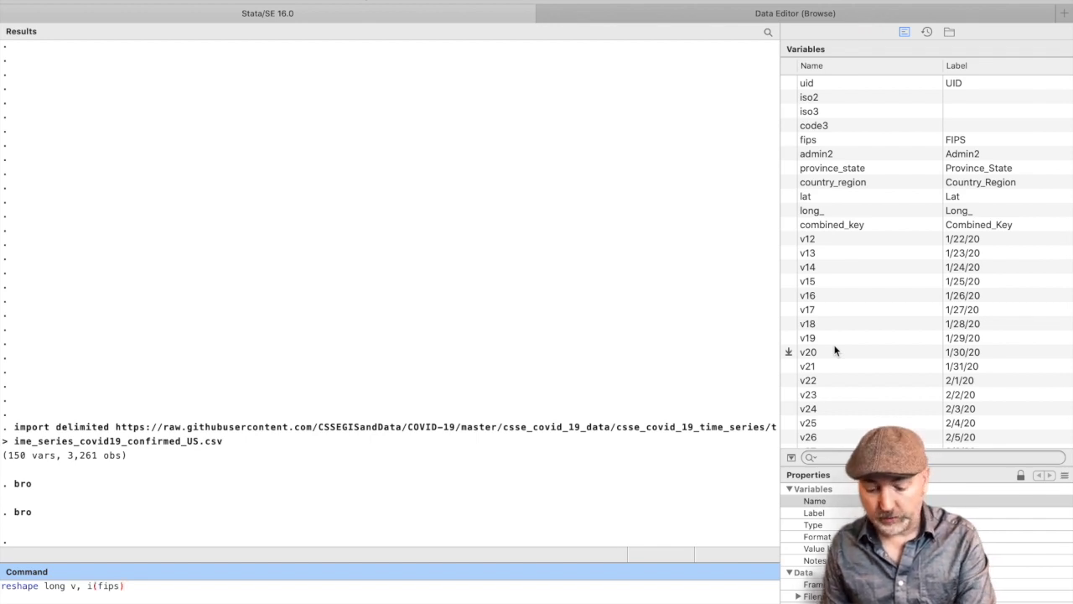
pyautogui.write(' j')
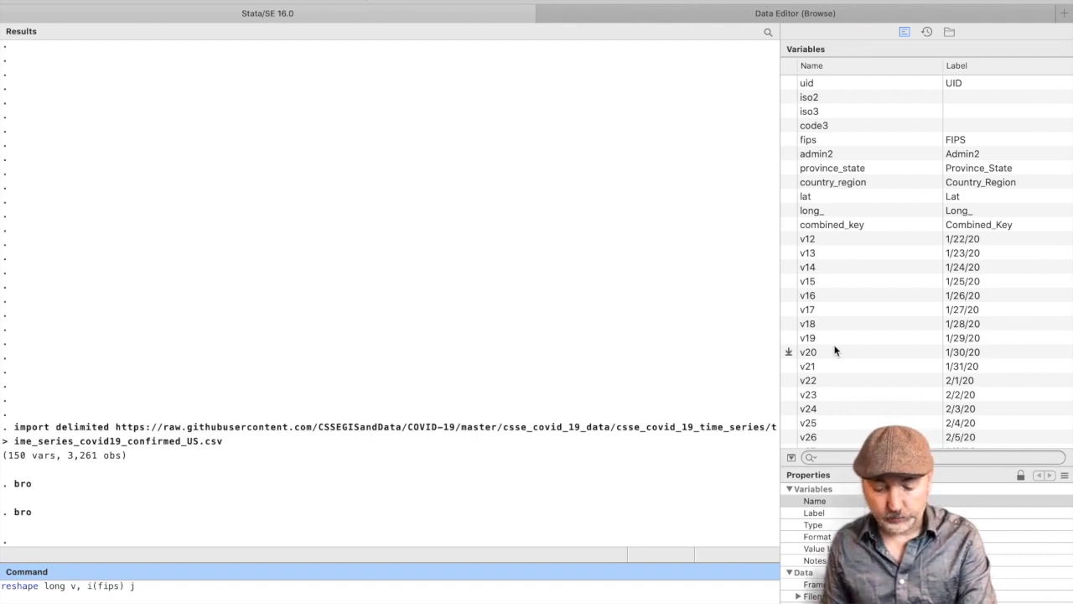
pyautogui.write('(')
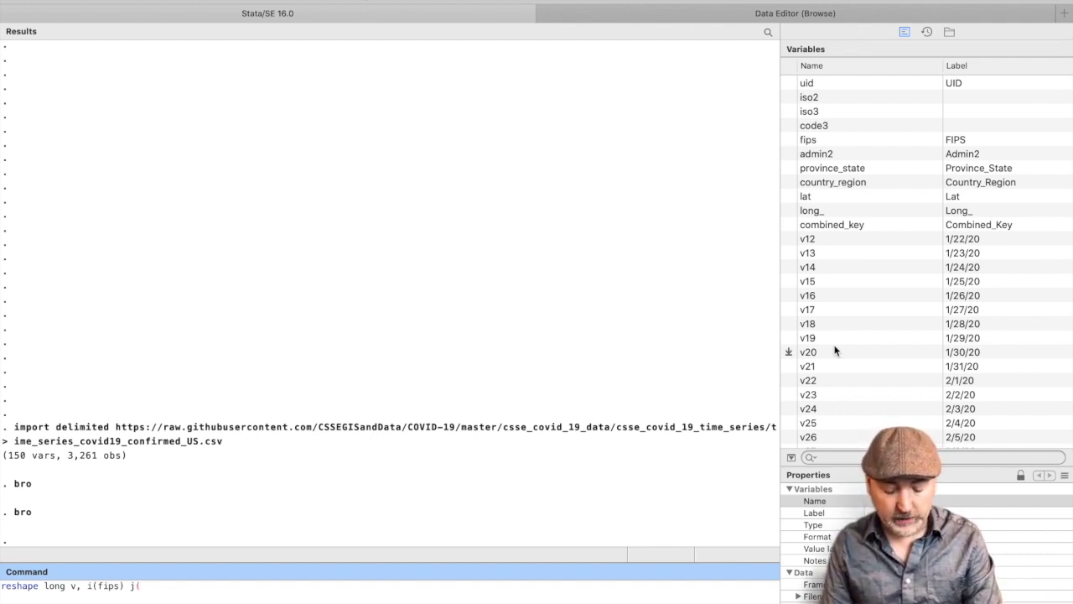
pyautogui.write('d')
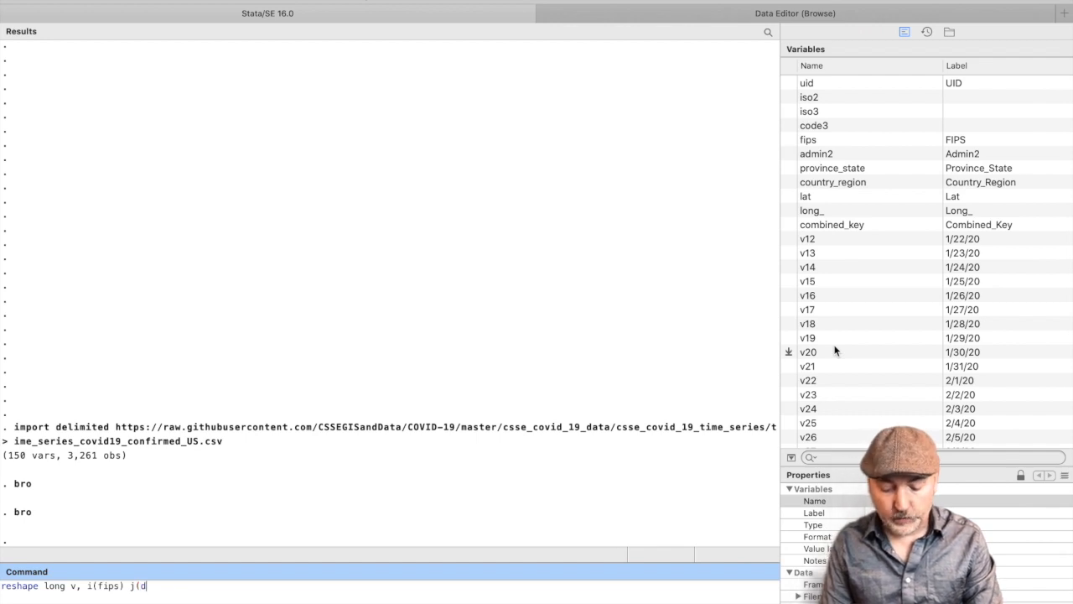
pyautogui.write('ays)')
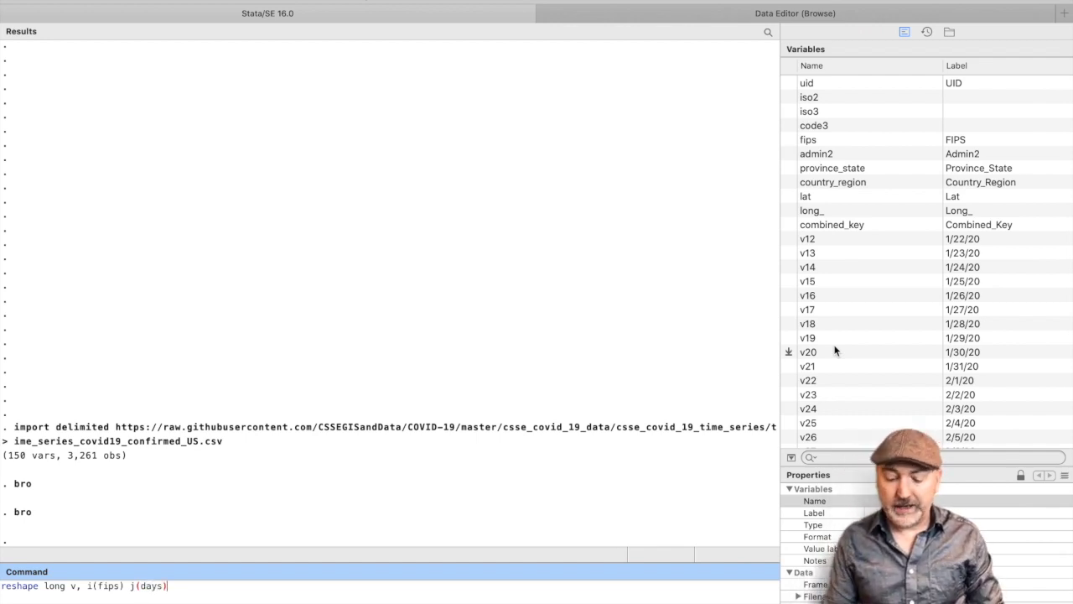
pyautogui.press('Return')
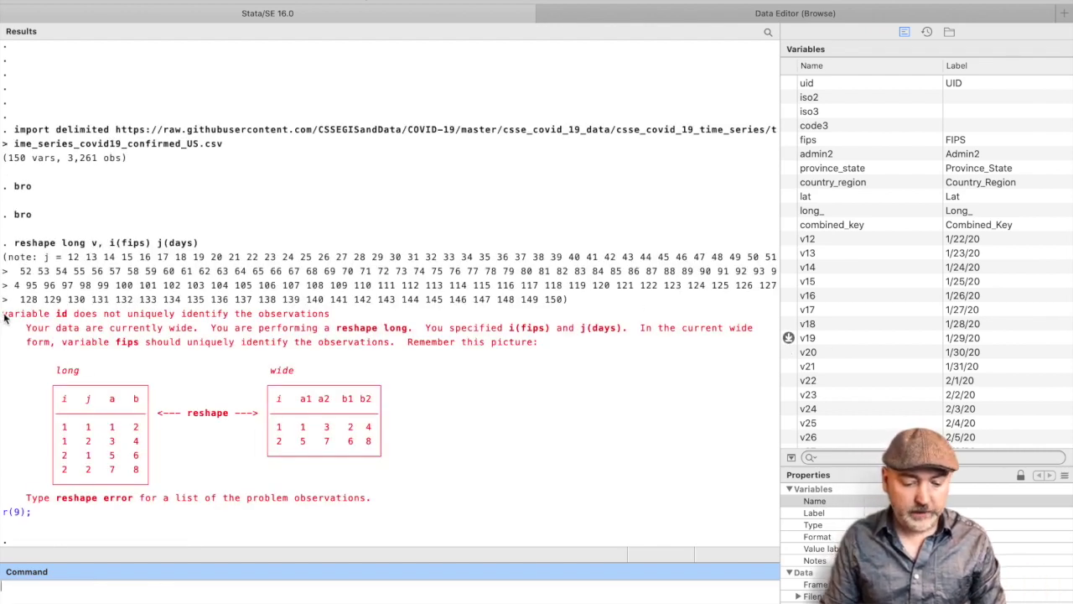
pyautogui.moveTo(5, 316); pyautogui.dragTo(331, 314)
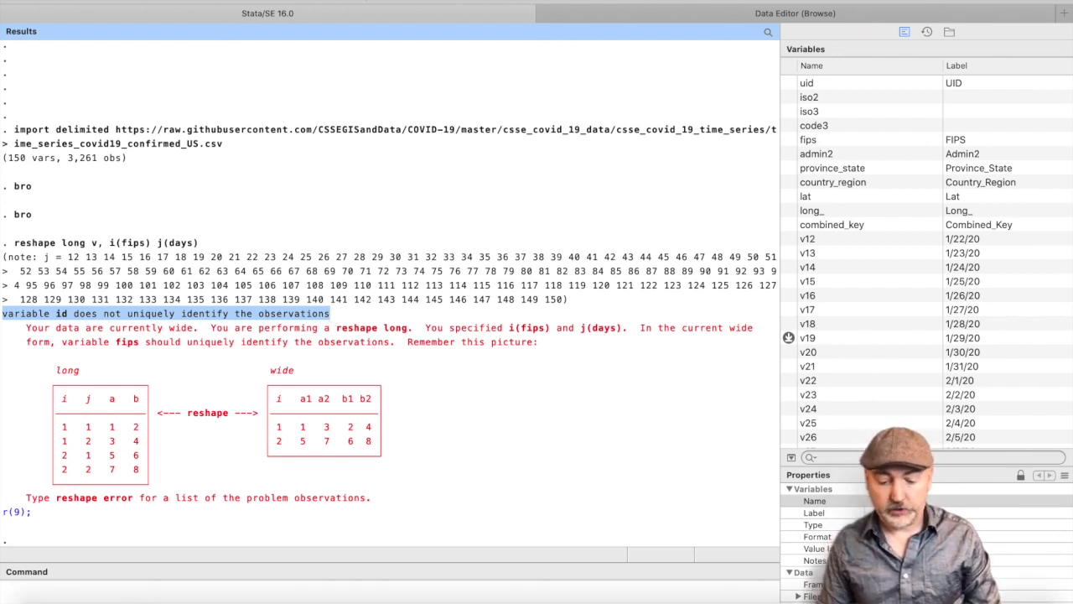
pyautogui.click(36, 591)
pyautogui.write('bro')
pyautogui.press('Return')
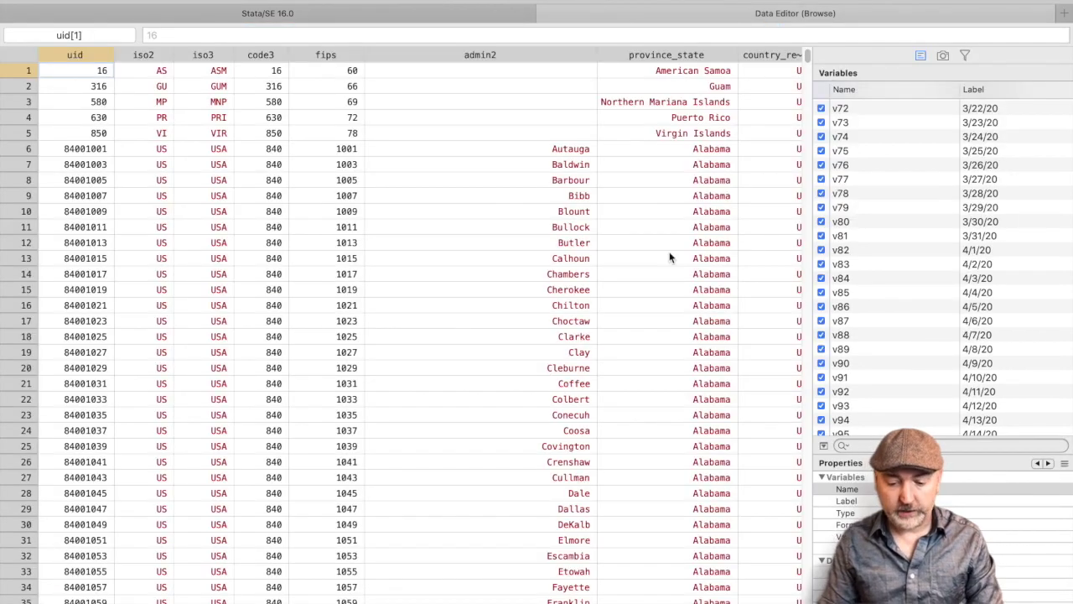
pyautogui.moveTo(807, 59); pyautogui.dragTo(821, 603)
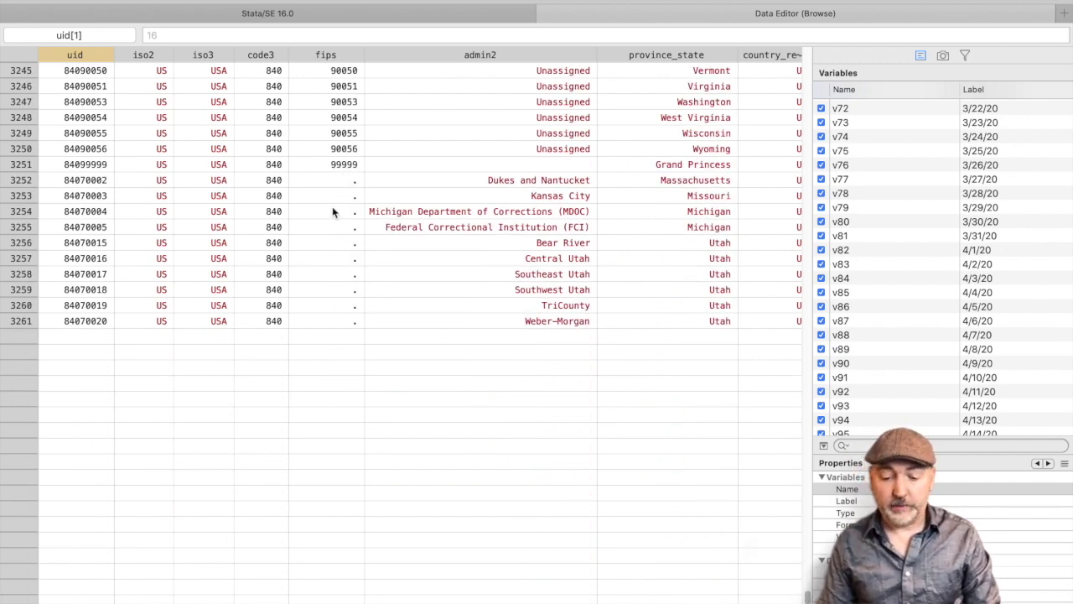
pyautogui.click(343, 18)
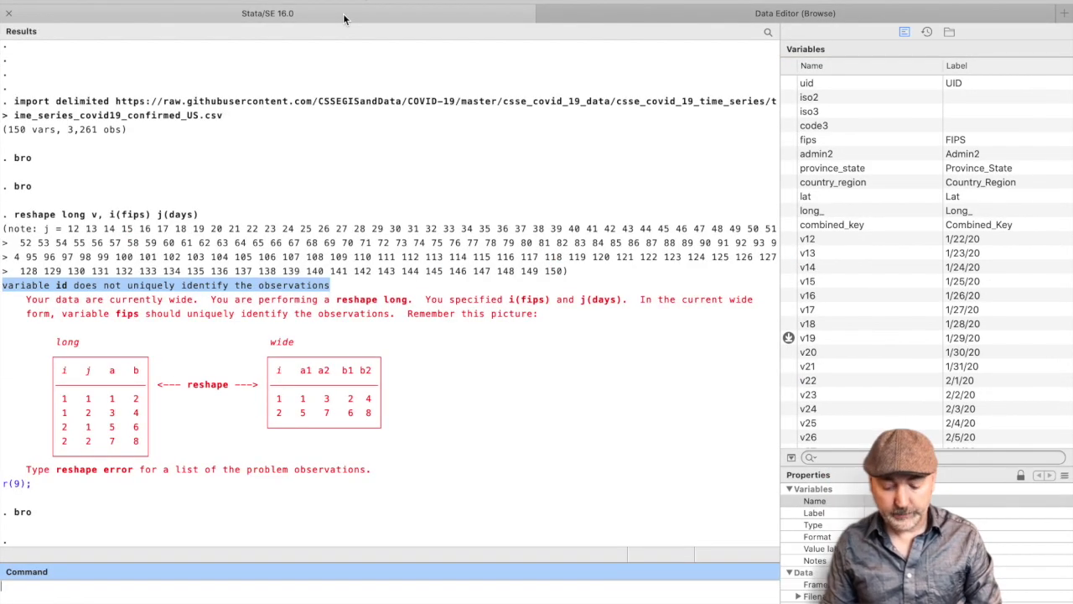
pyautogui.write('dr')
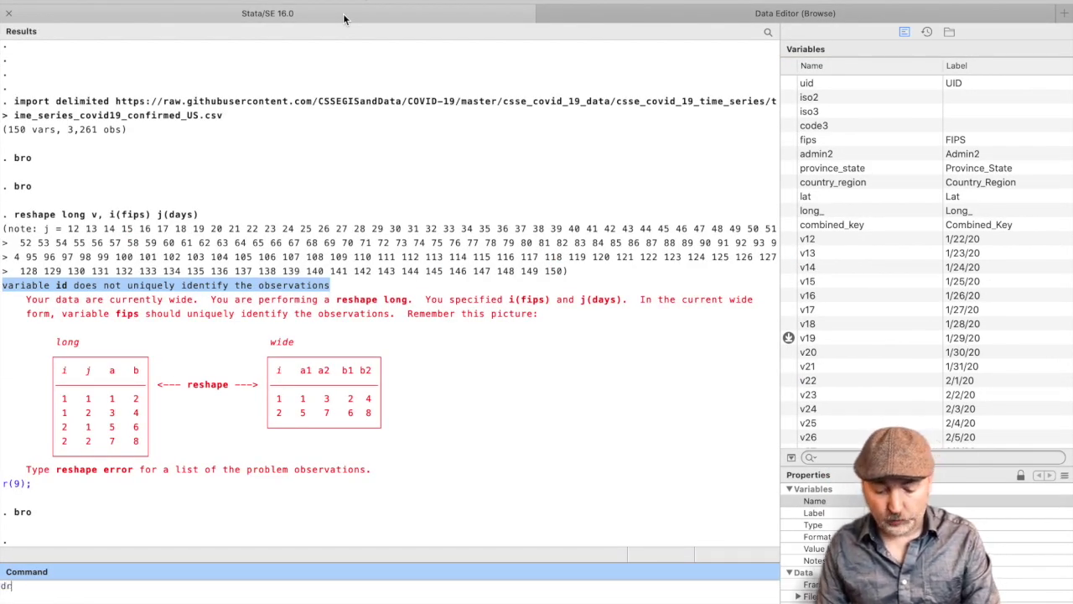
pyautogui.write('op if fip')
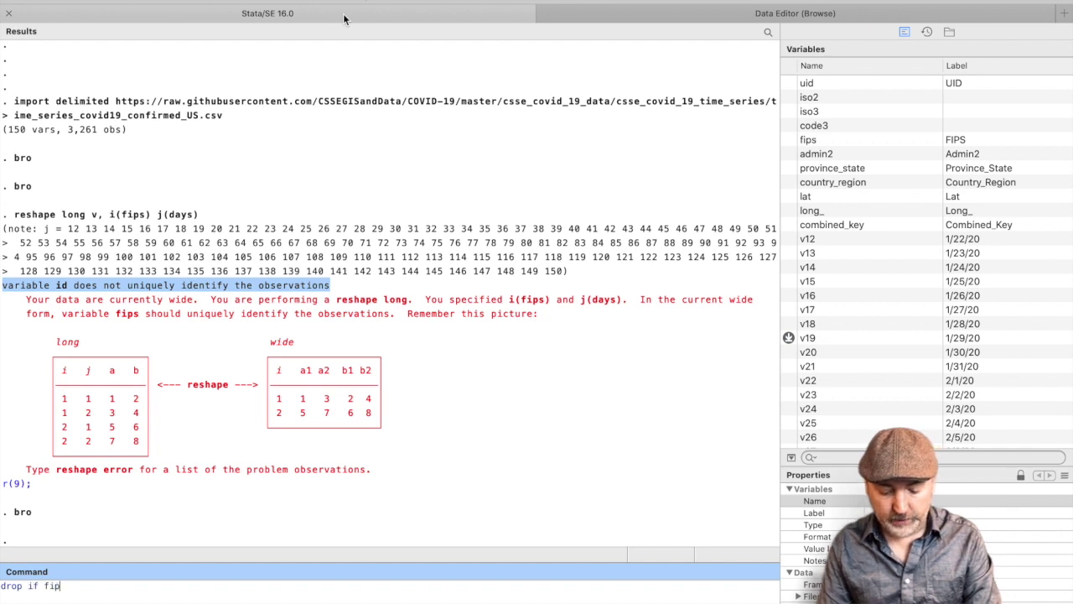
pyautogui.write('s==')
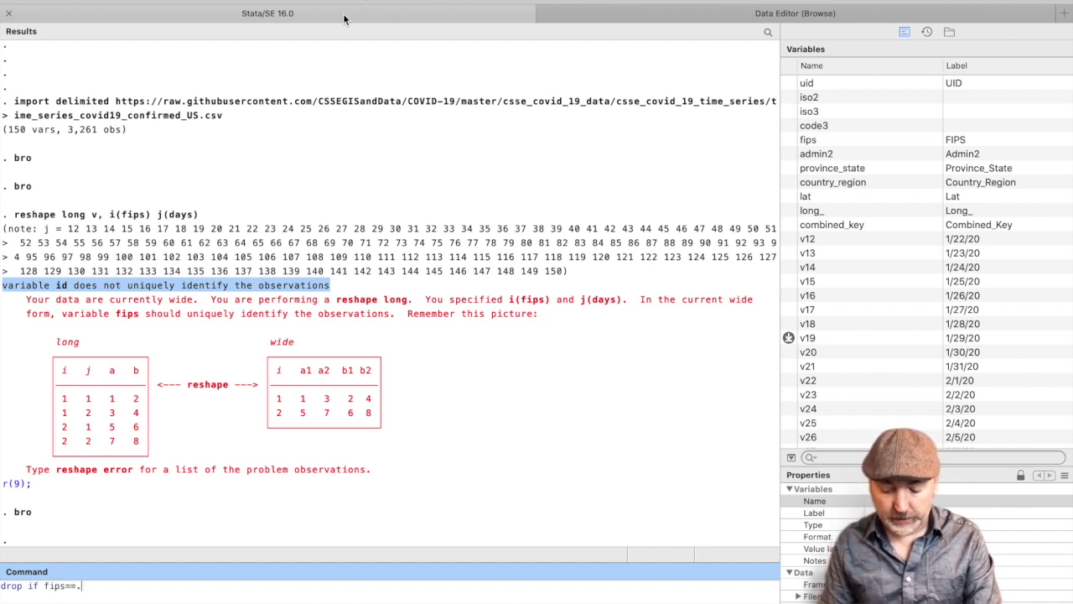
pyautogui.write('.')
# - Drop the 10 observations with missing fips and rerun reshape long v, i(fips) j(days)
pyautogui.press('Return')
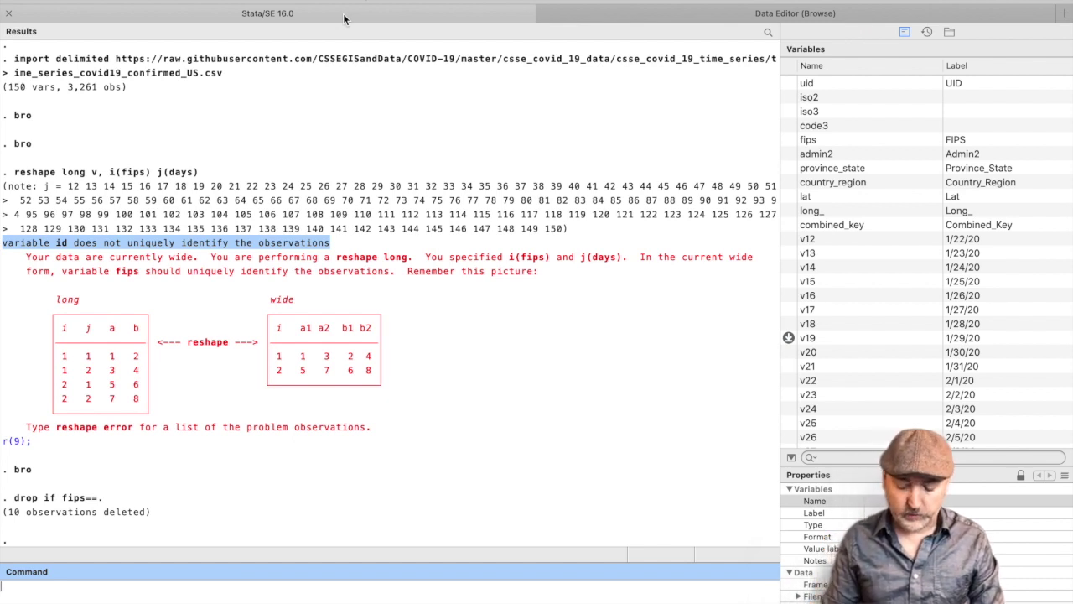
pyautogui.press('Up')
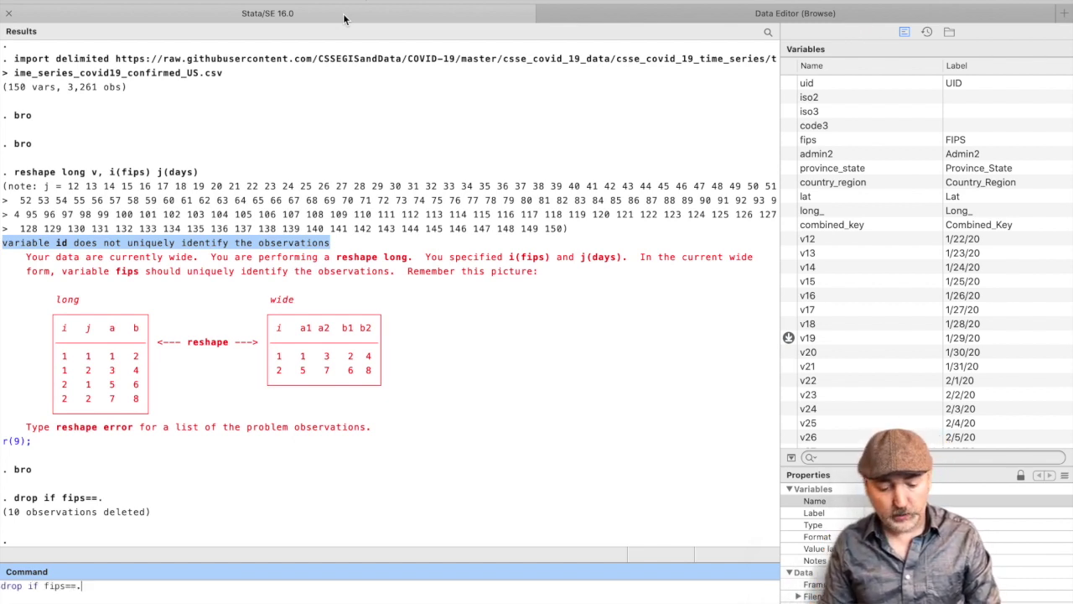
pyautogui.press('Up')
pyautogui.press('Up')
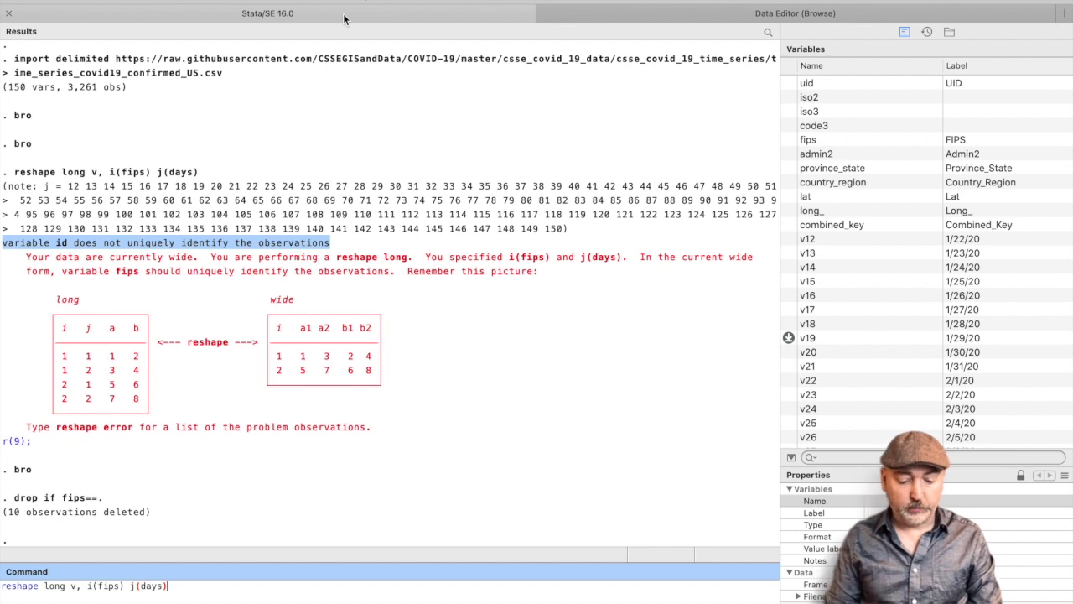
pyautogui.press('Return')
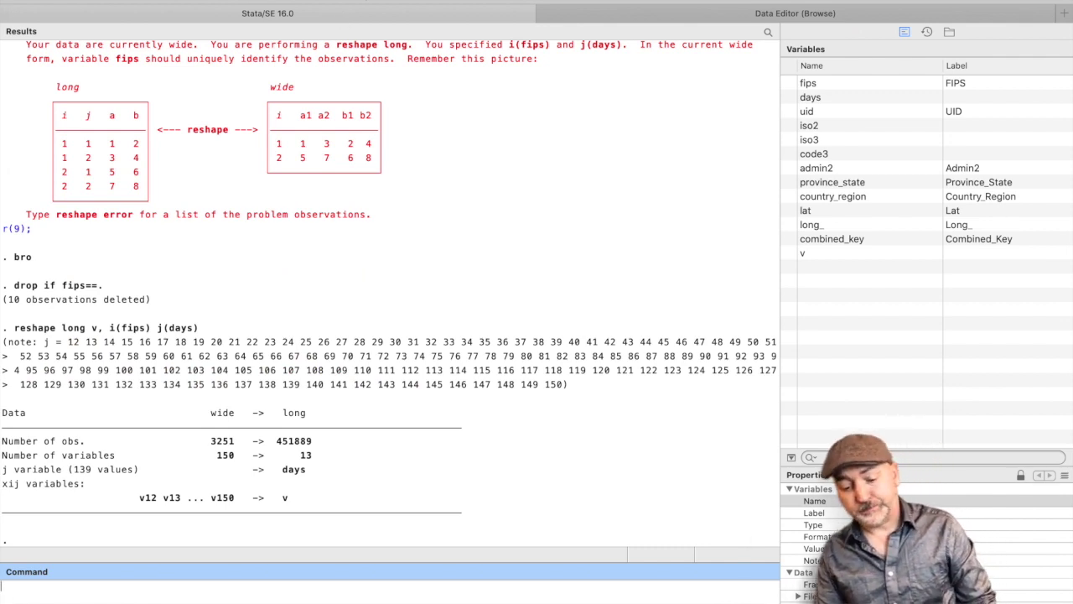
# - Browse the reshaped long data, with each county repeated per day, then return to Results
pyautogui.write('bro')
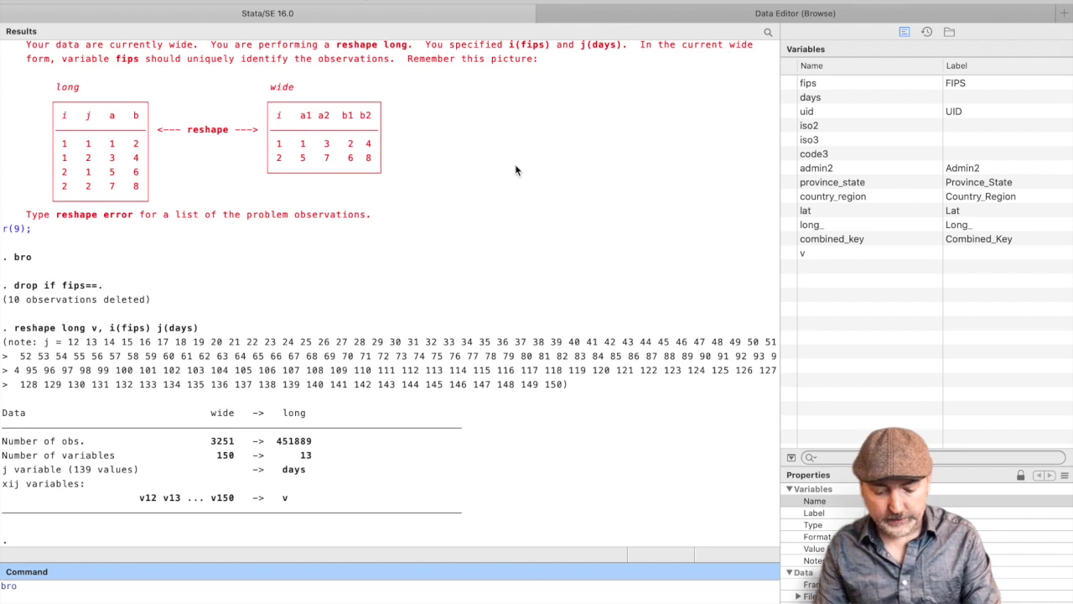
pyautogui.press('Return')
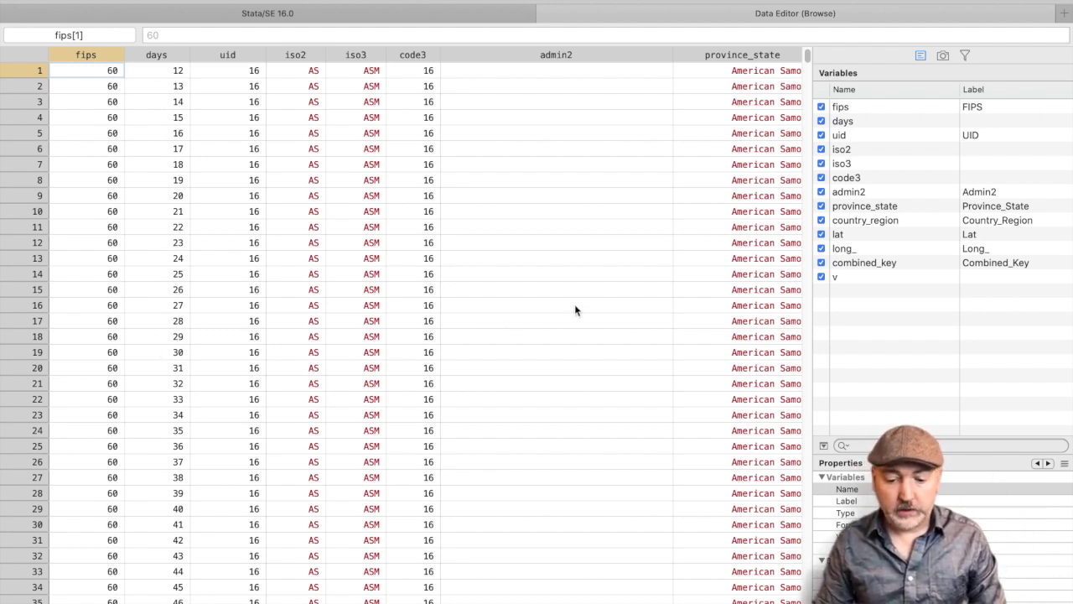
pyautogui.hscroll(2, 575, 310)
pyautogui.hscroll(5, 575, 308)
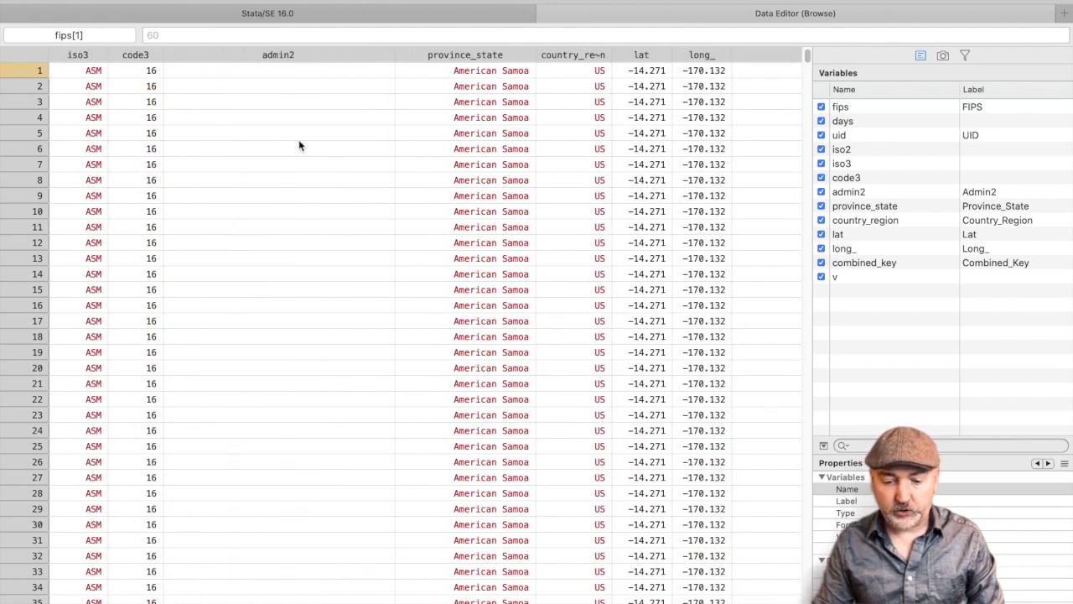
pyautogui.scroll(-20, 380, 193)
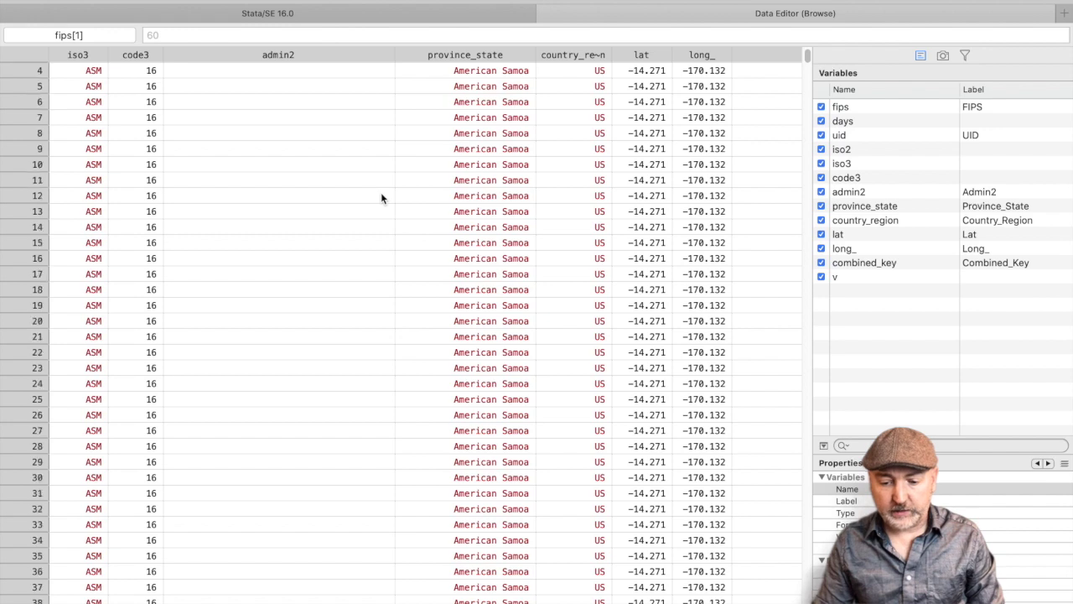
pyautogui.hscroll(1, 381, 198)
pyautogui.scroll(-20, 381, 198)
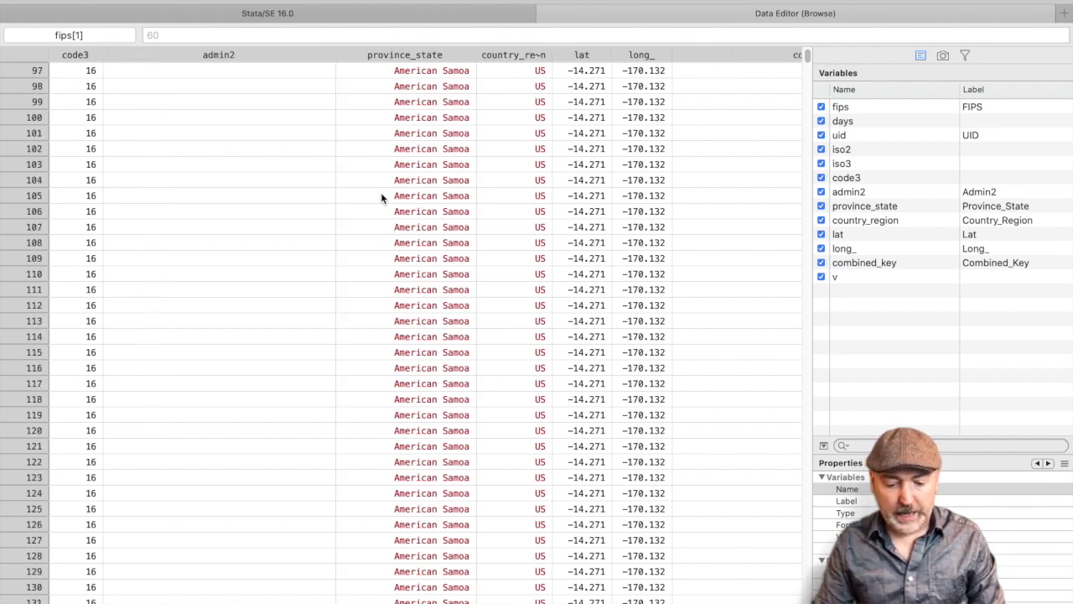
pyautogui.scroll(-20, 380, 198)
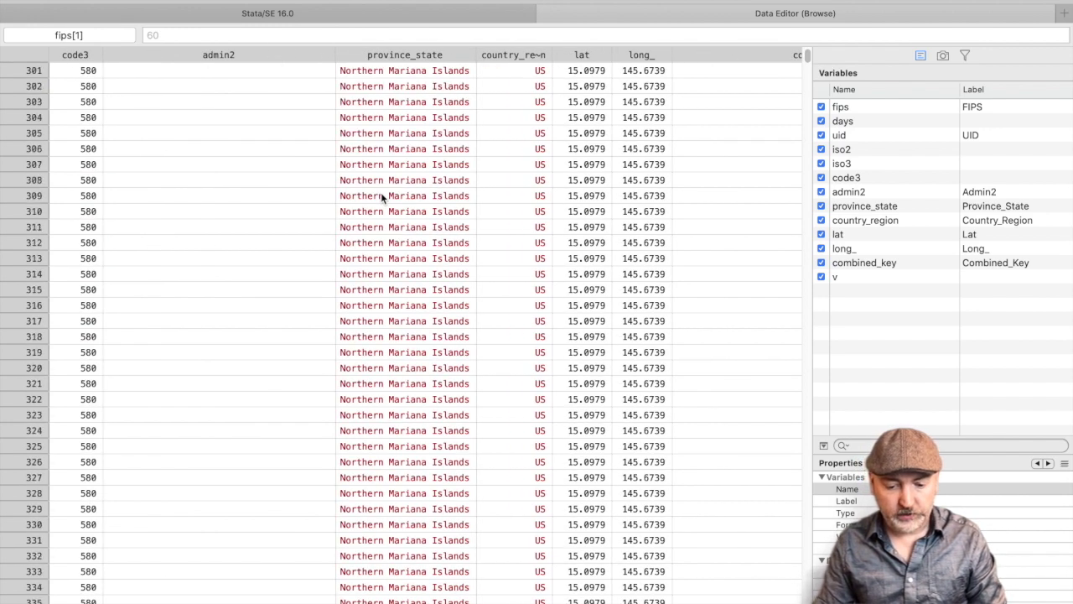
pyautogui.hscroll(-2, 381, 197)
pyautogui.hscroll(-1, 381, 198)
pyautogui.scroll(-20, 381, 198)
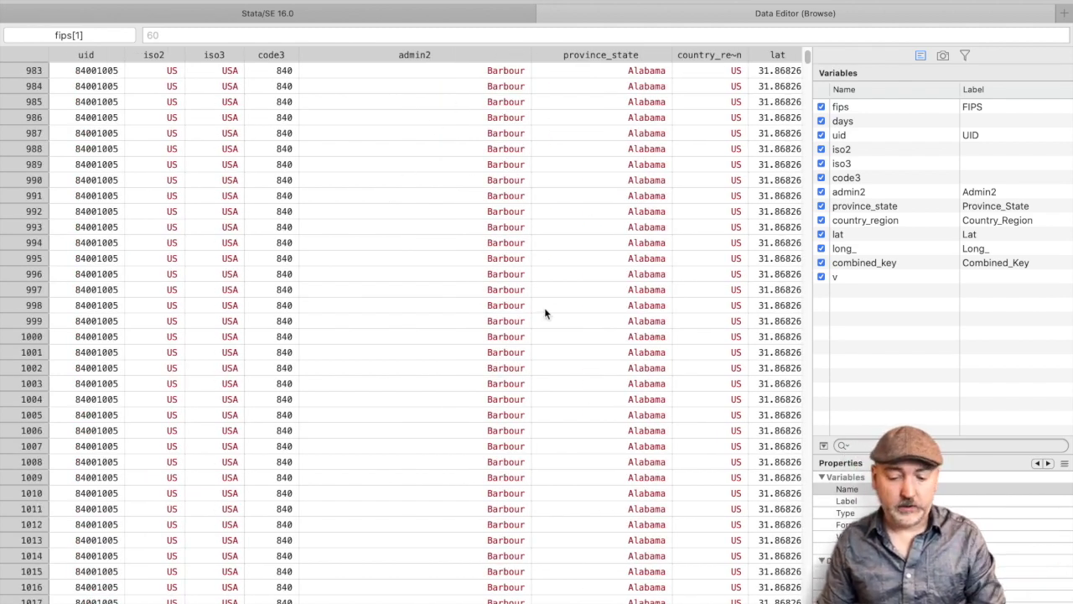
pyautogui.hscroll(3, 544, 310)
pyautogui.hscroll(3, 545, 311)
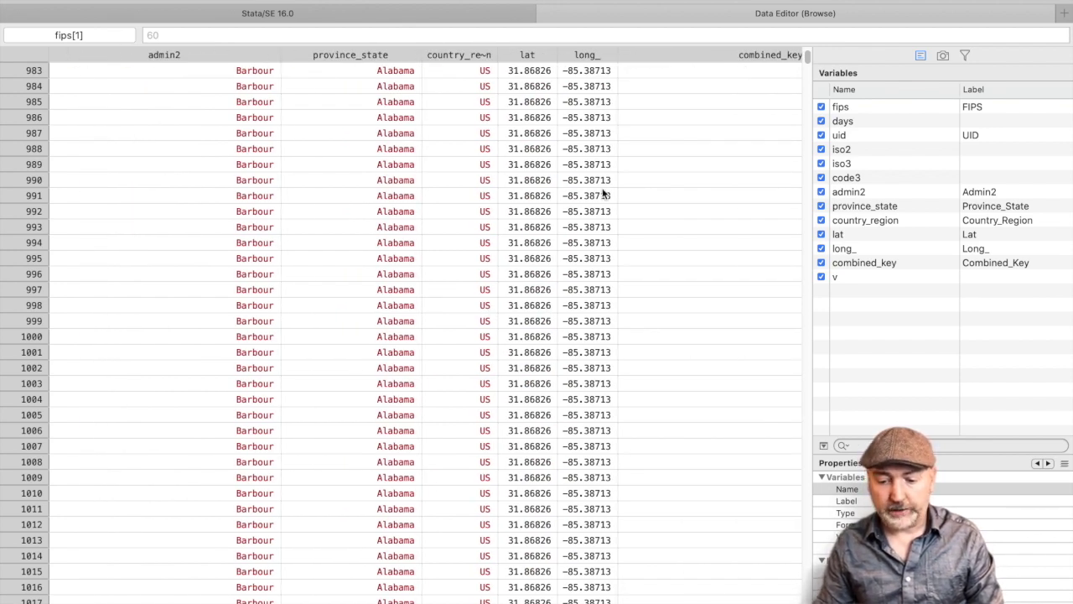
pyautogui.hscroll(5, 602, 194)
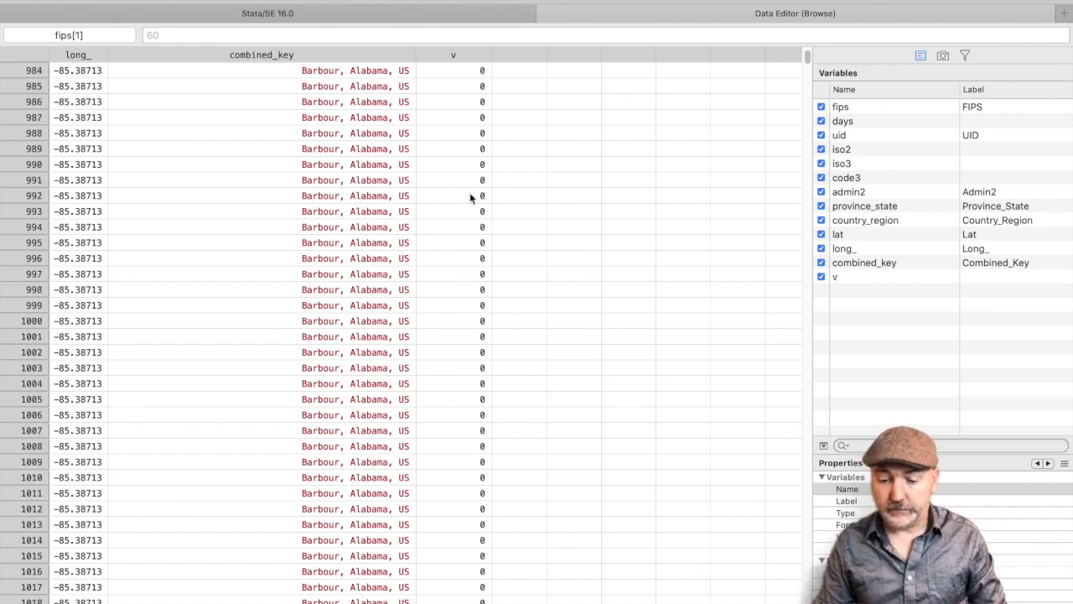
pyautogui.scroll(-20, 469, 198)
pyautogui.hscroll(-5, 469, 198)
pyautogui.scroll(-3, 470, 198)
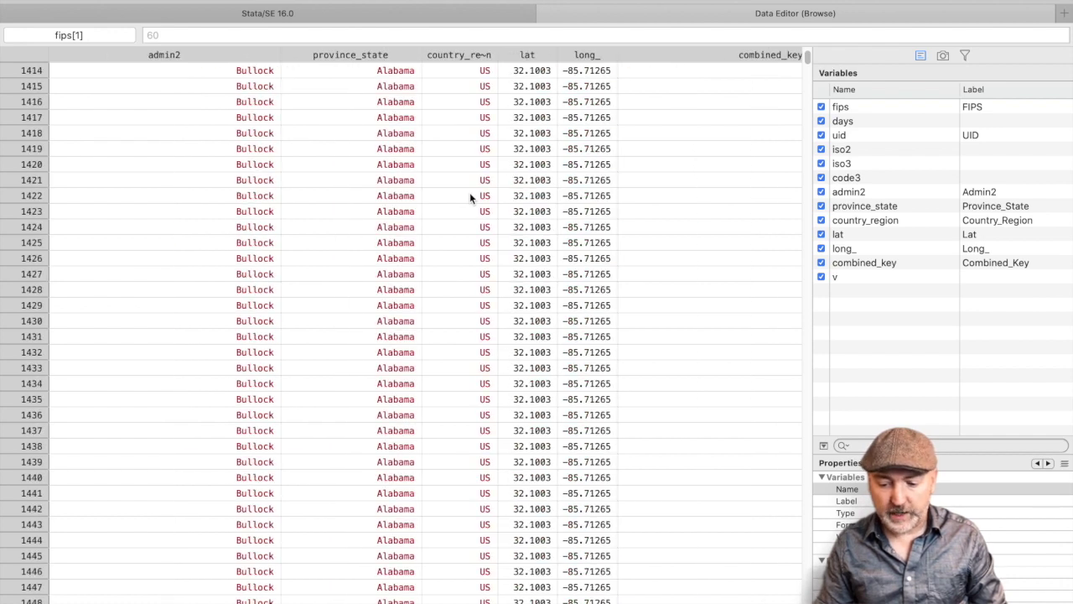
pyautogui.hscroll(5, 470, 198)
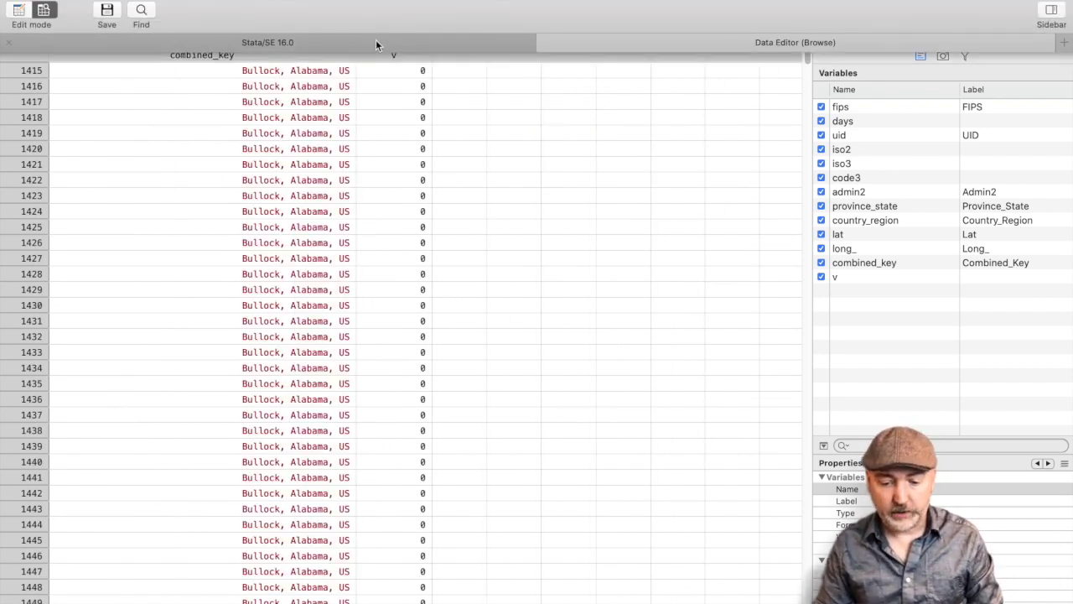
pyautogui.click(373, 39)
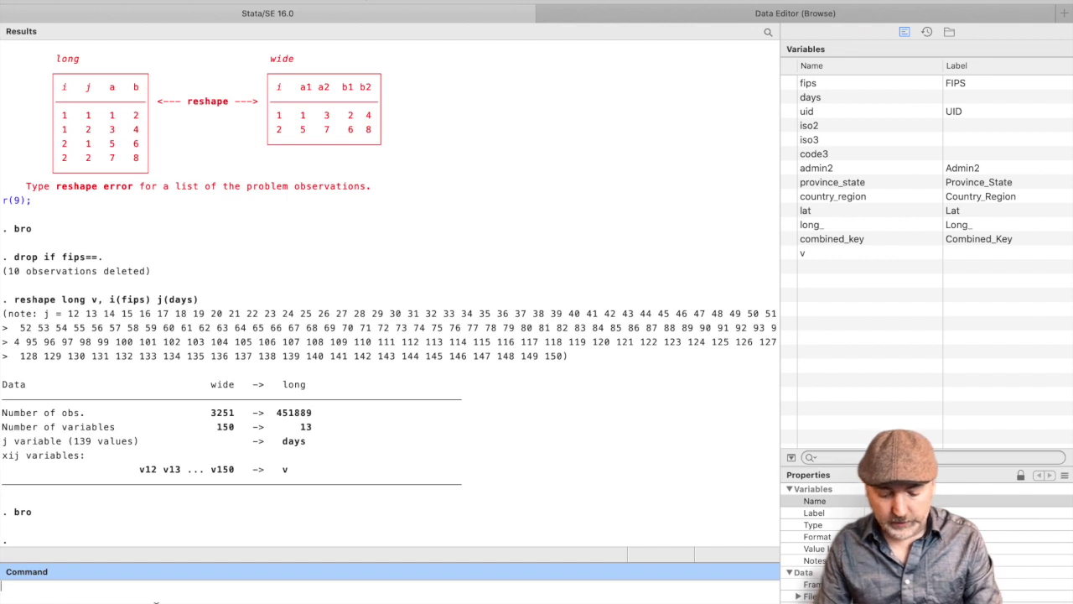
# - Rename variable v to cases
pyautogui.write('rename ')
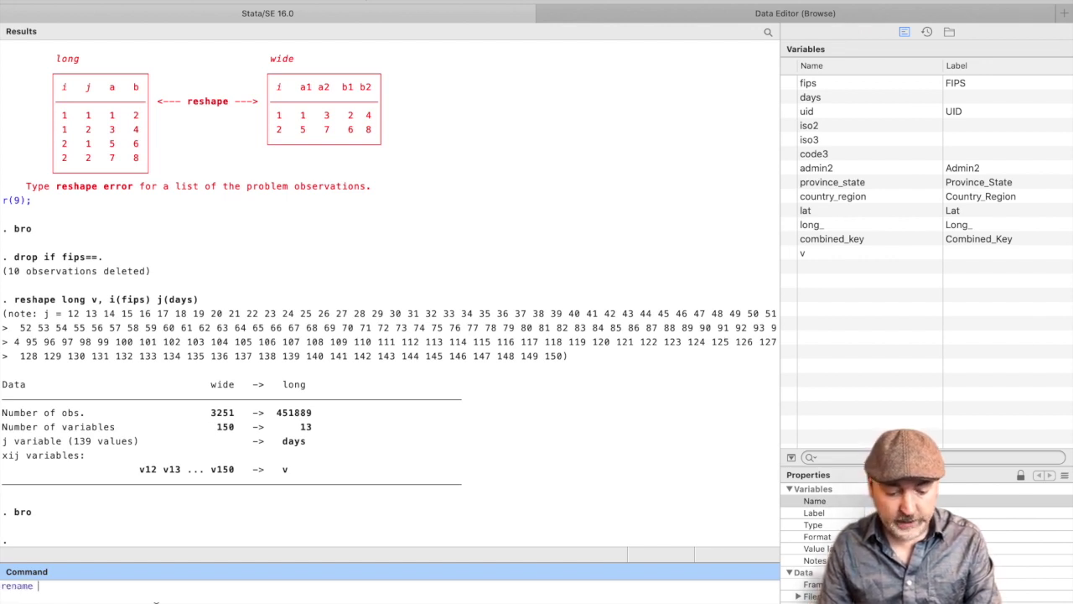
pyautogui.write('v casee')
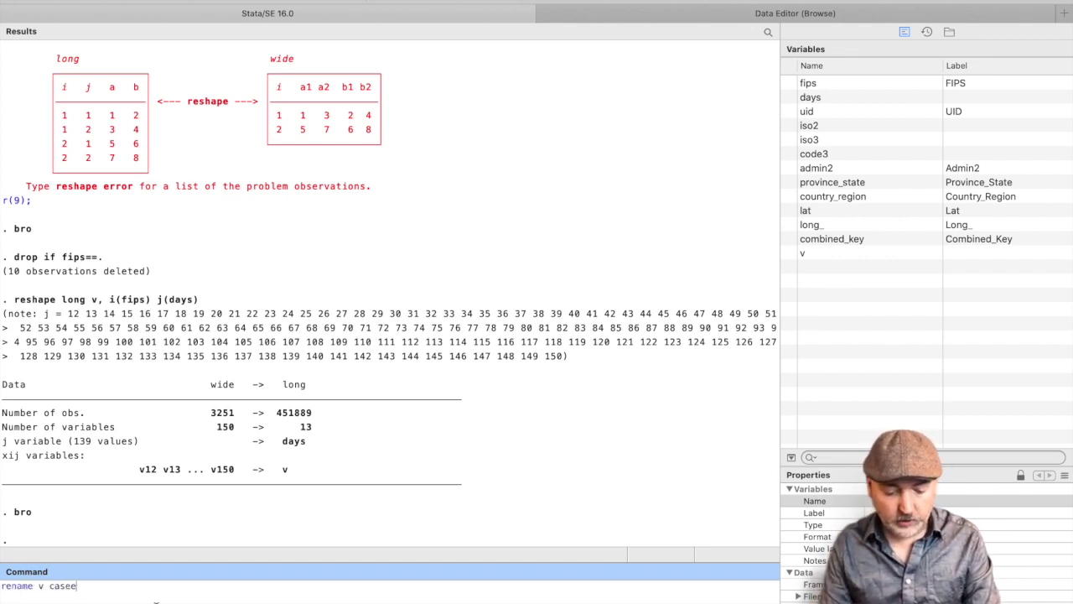
pyautogui.press('BackSpace')
pyautogui.write('s')
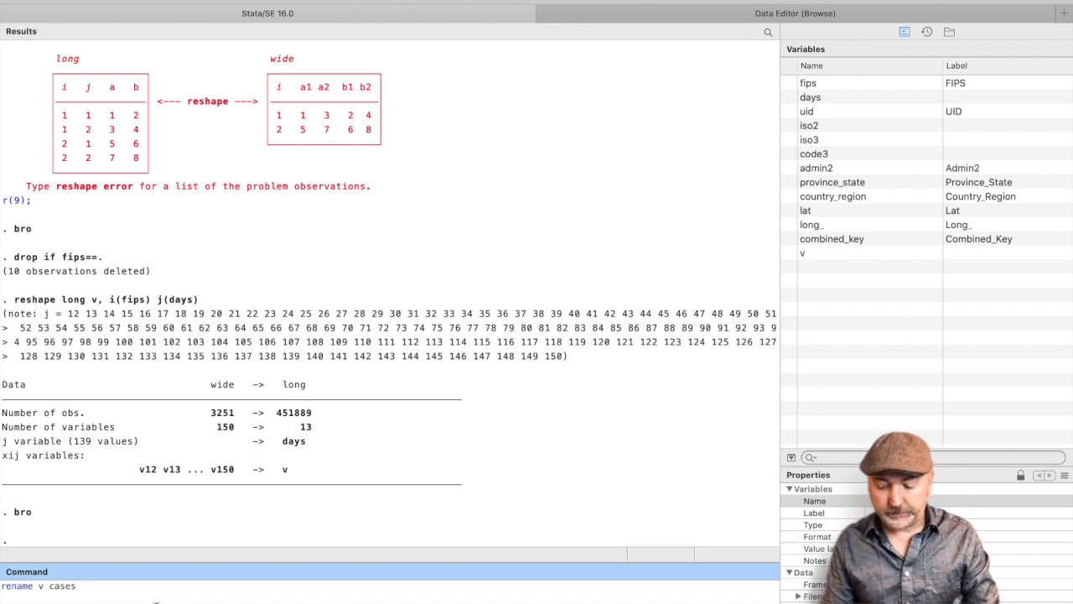
pyautogui.press('Return')
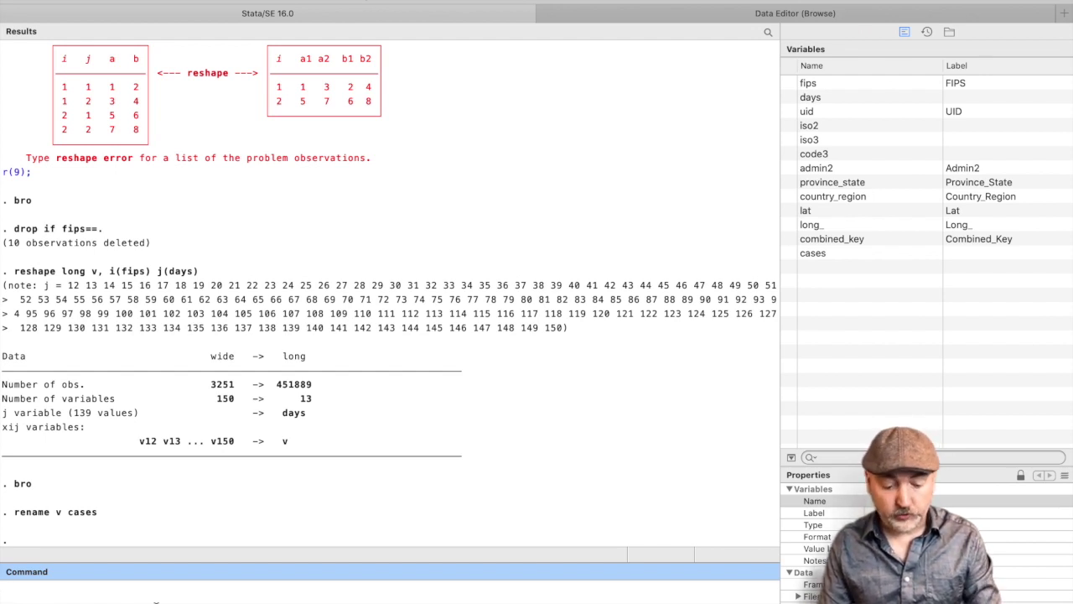
# - Declare the data a panel with tsset fips days
pyautogui.write('tsset')
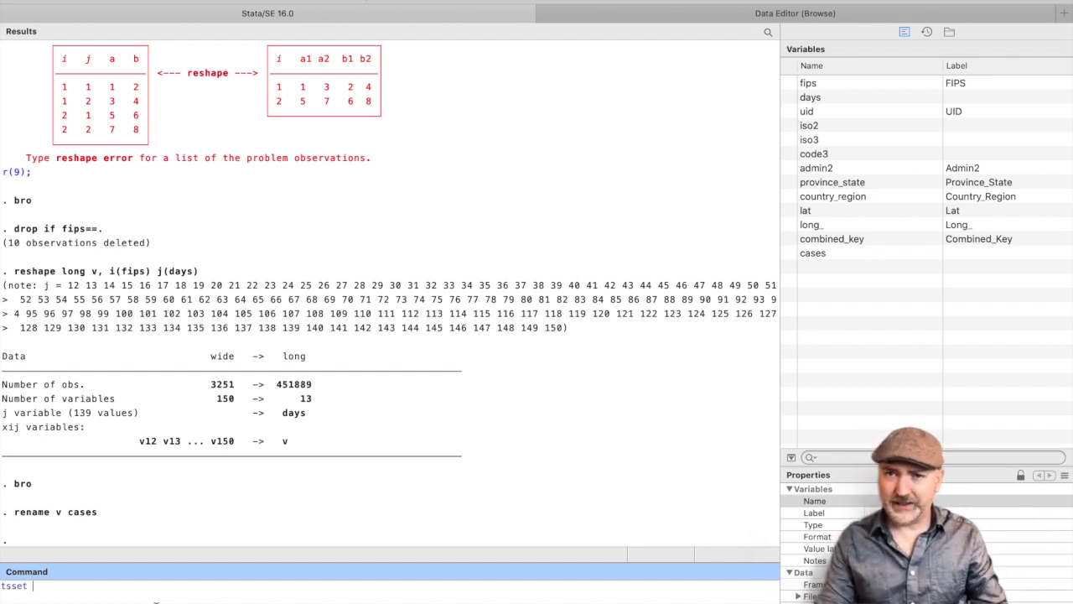
pyautogui.write('fips')
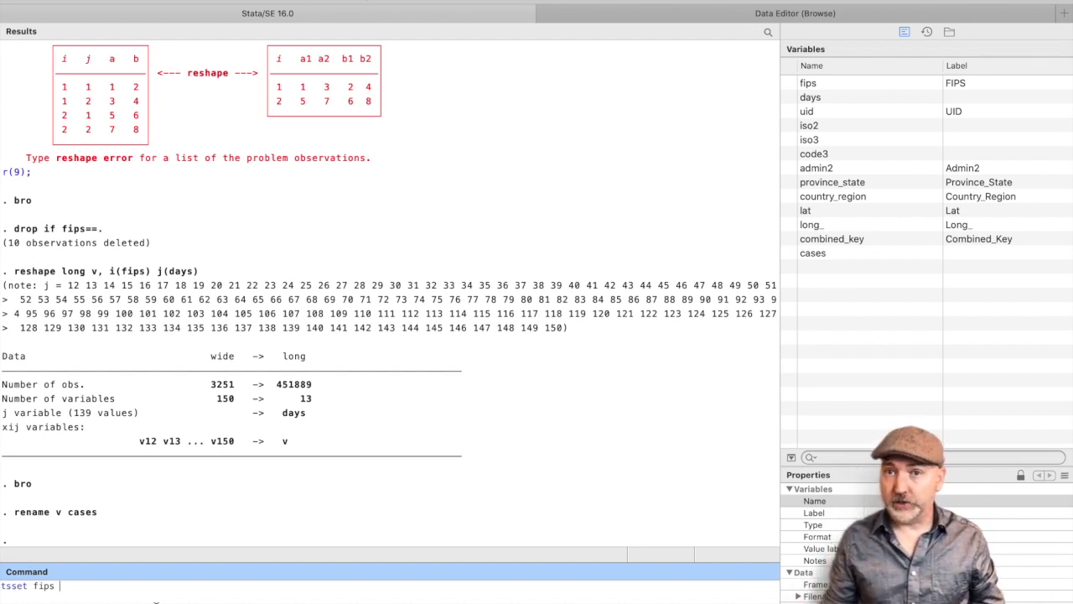
pyautogui.write(' days')
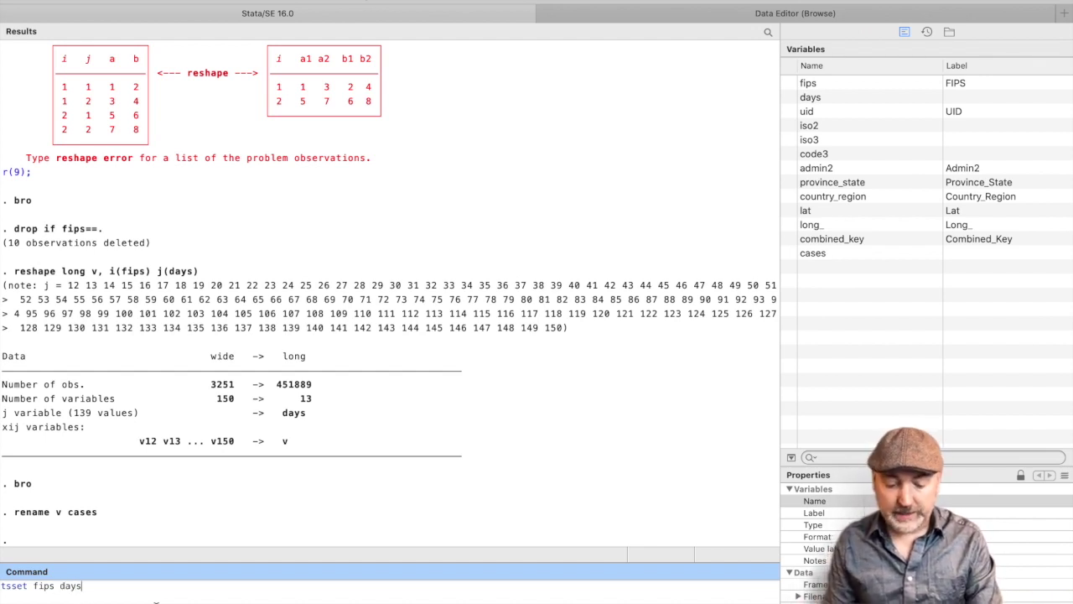
pyautogui.press('Return')
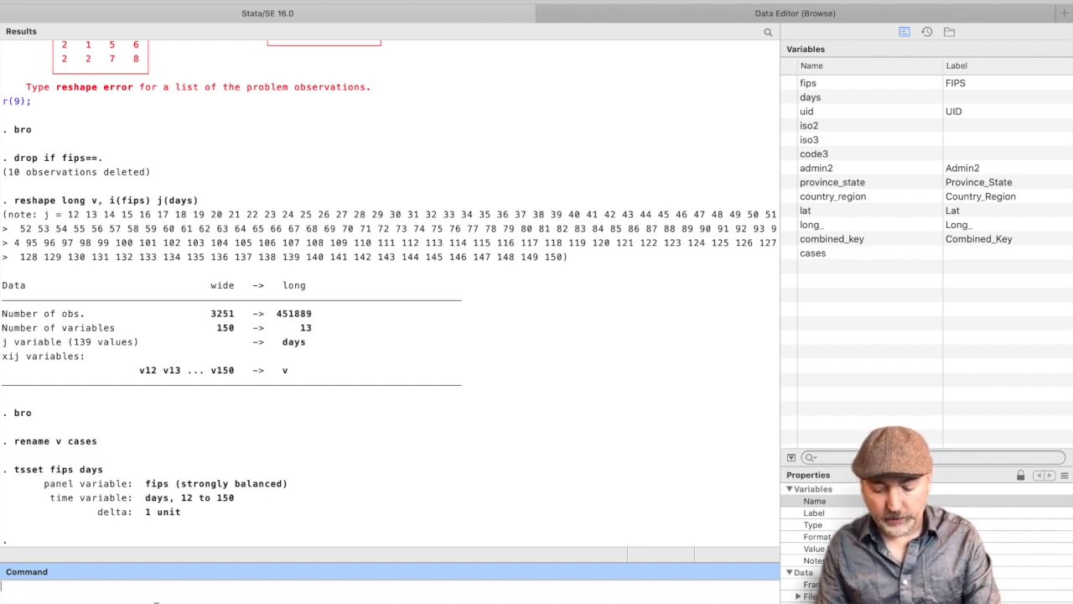
# - Run twoway with two tsline plots of cases, one for Alameda and one for San Francisco
pyautogui.write('two')
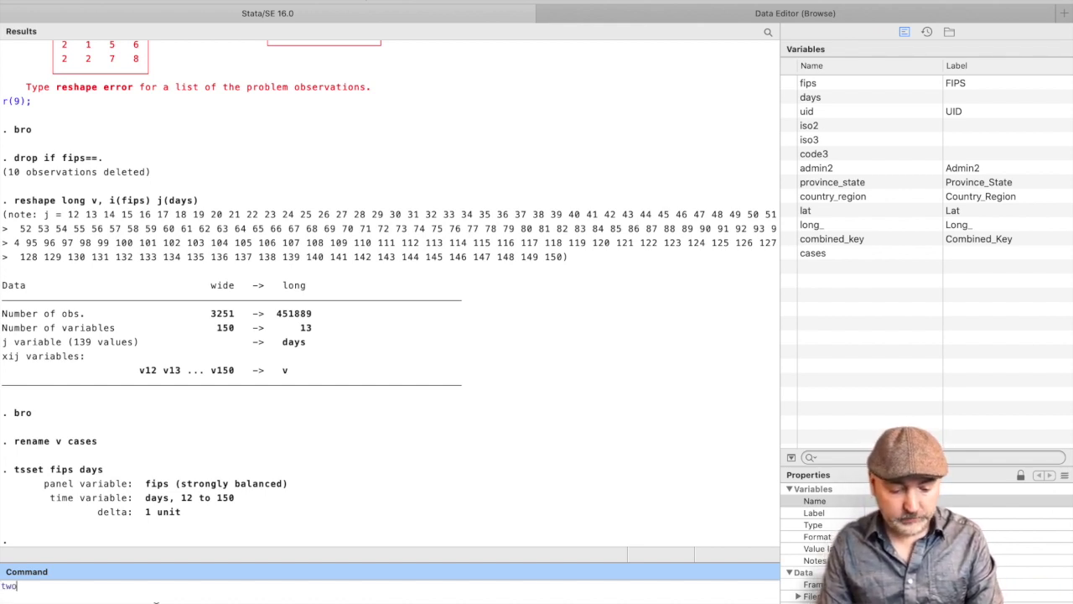
pyautogui.write('way (')
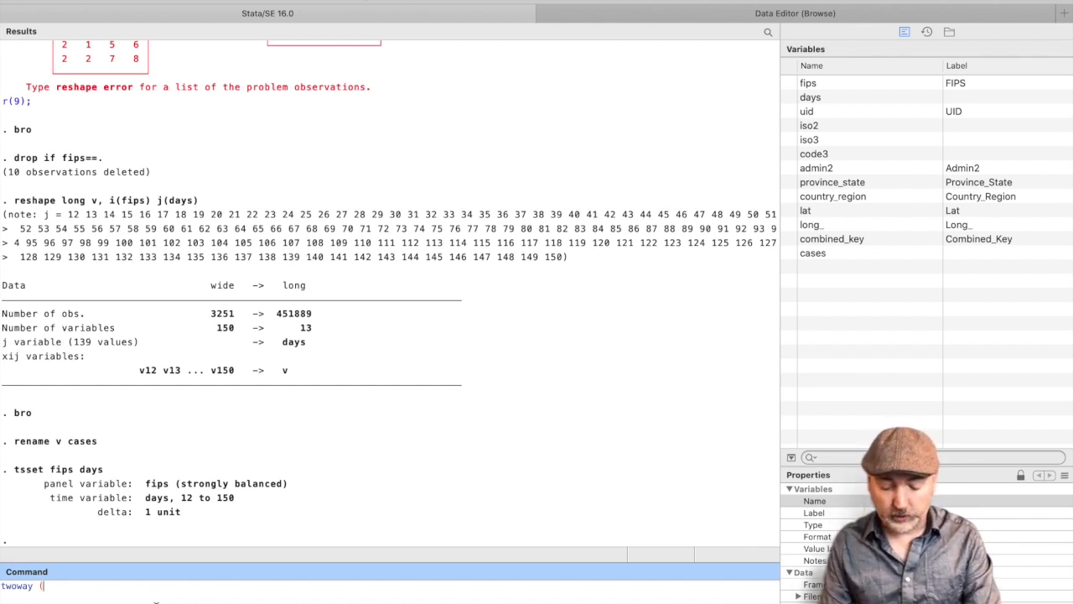
pyautogui.write('tsl')
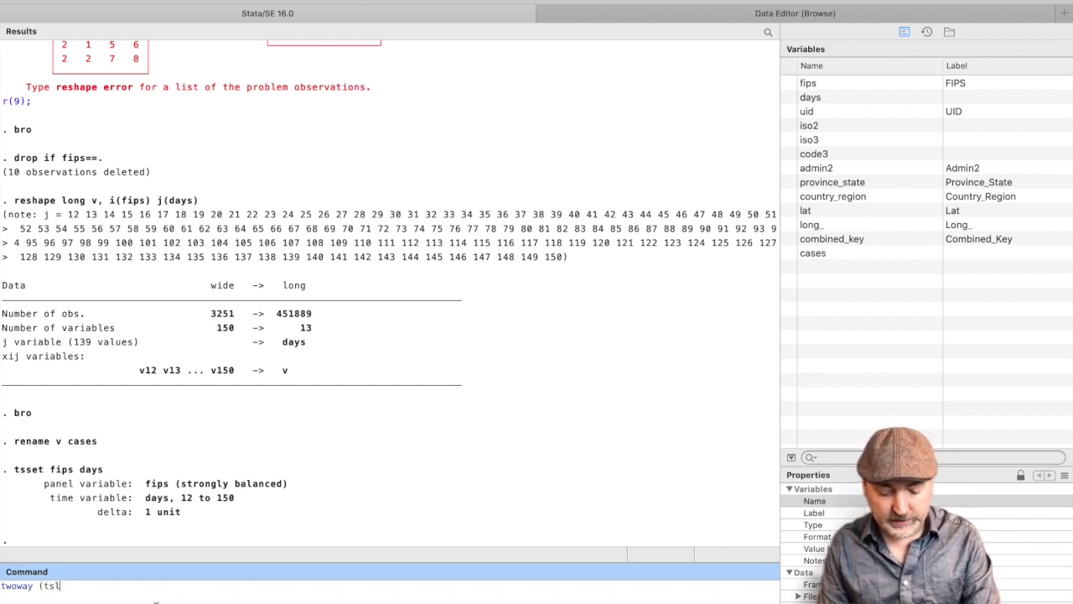
pyautogui.write('ine')
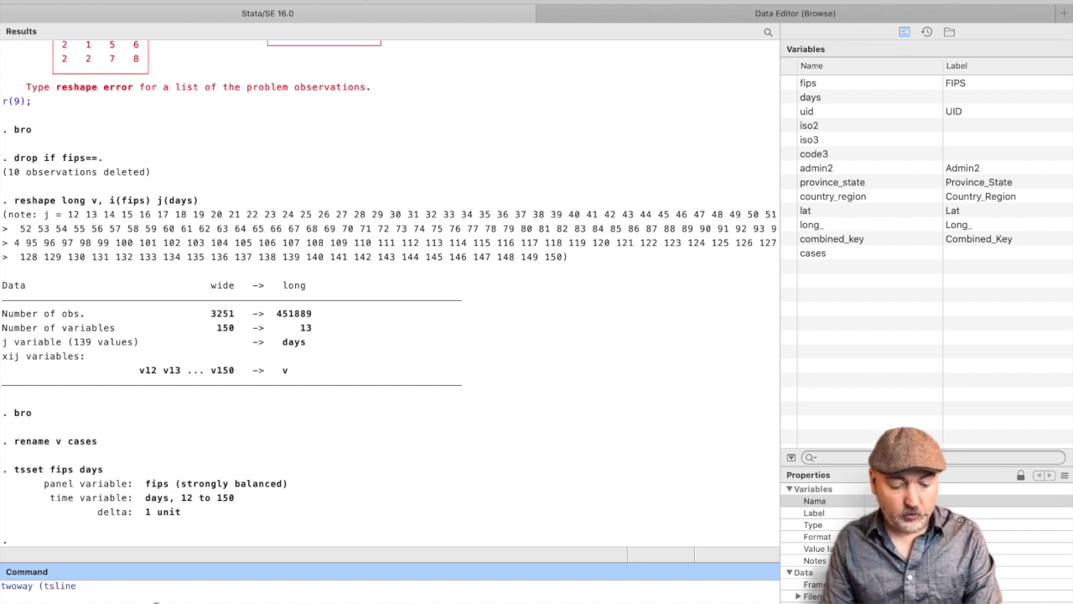
pyautogui.write(' cases if')
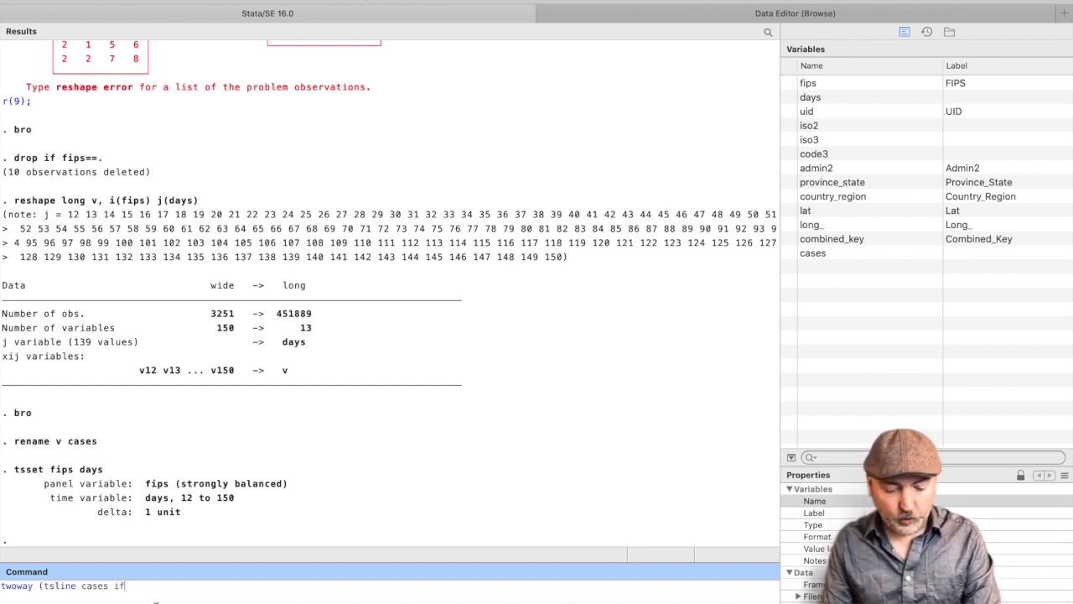
pyautogui.write(' adm')
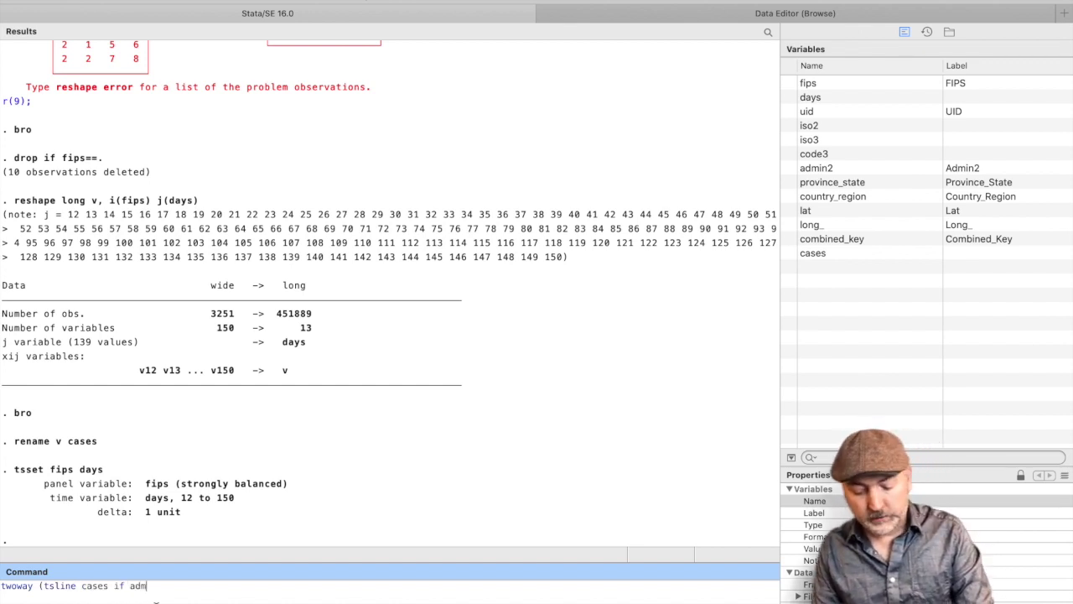
pyautogui.write('in2')
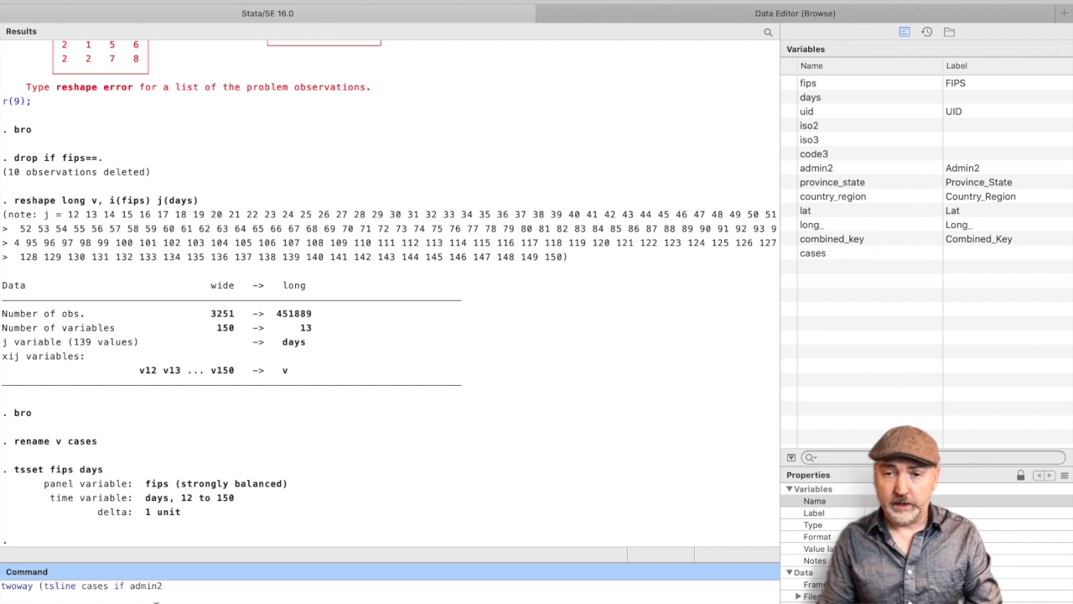
pyautogui.write('==')
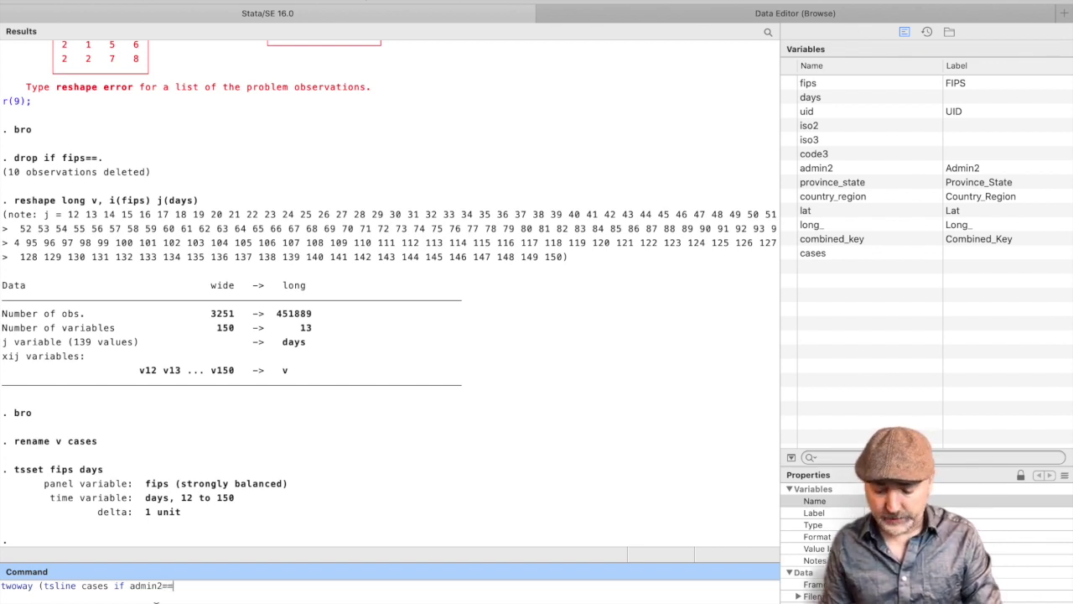
pyautogui.write('"Alameda')
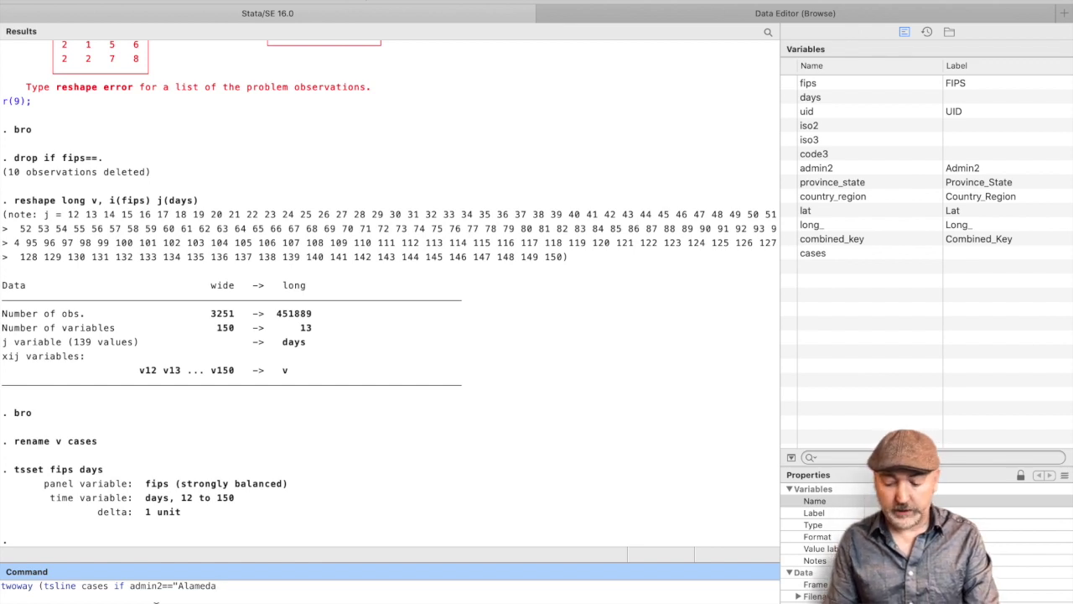
pyautogui.write('"')
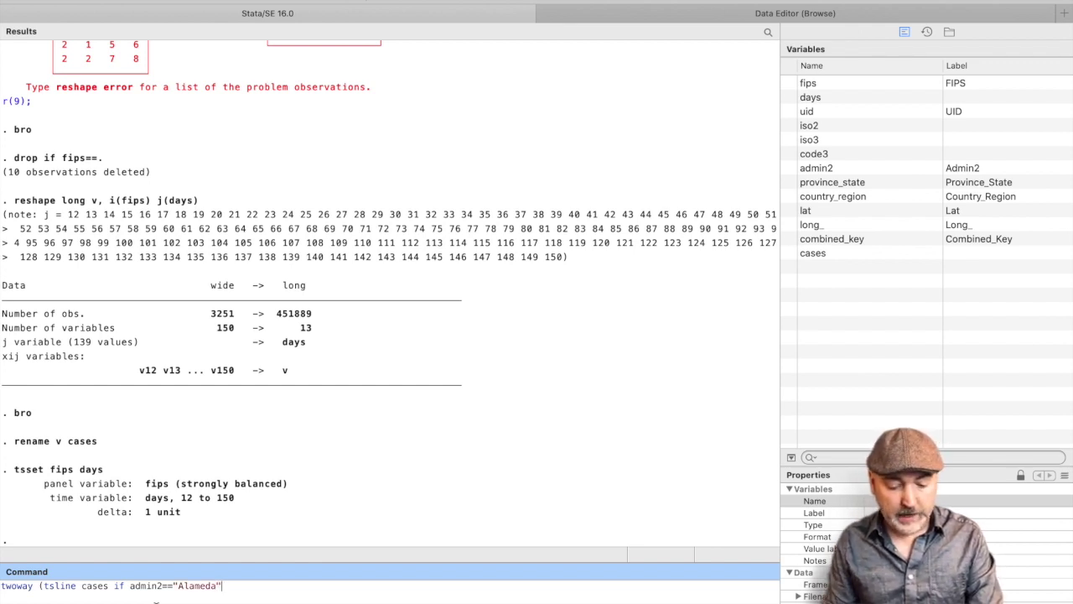
pyautogui.write(') ')
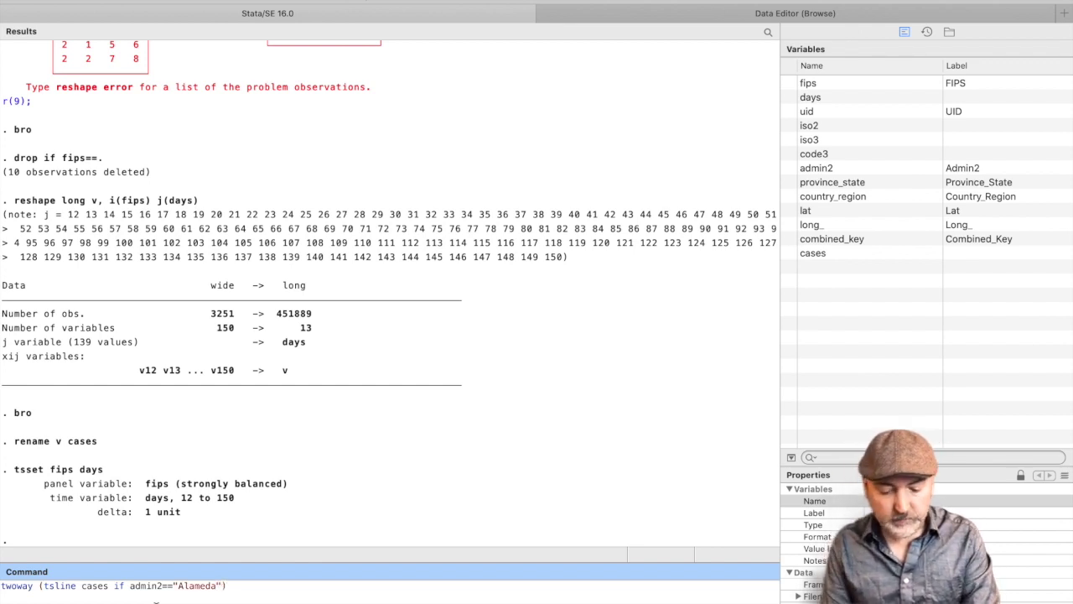
pyautogui.write('(tsl')
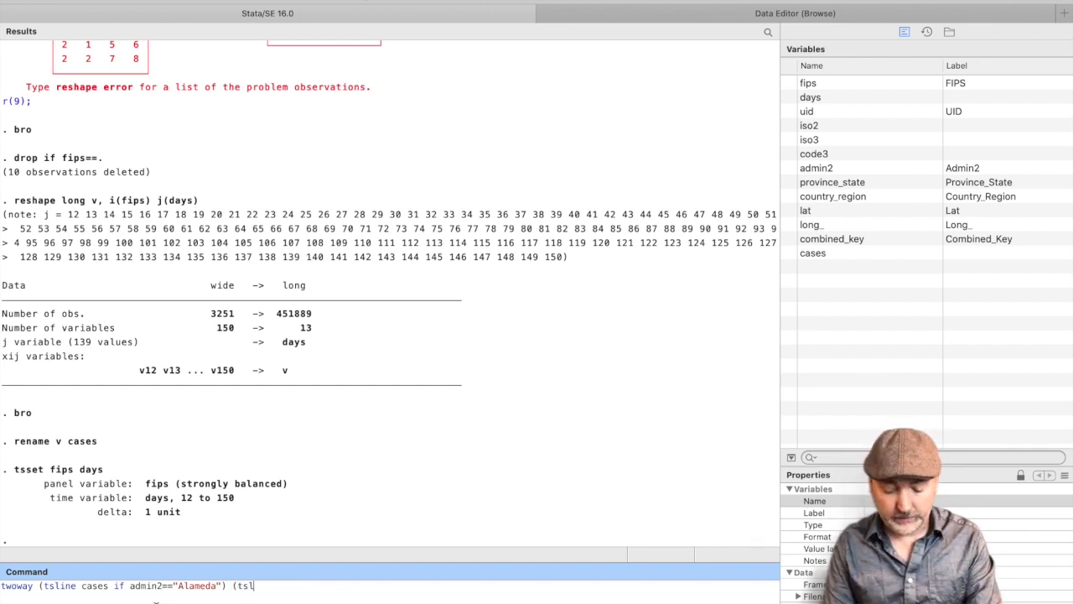
pyautogui.write('ine ')
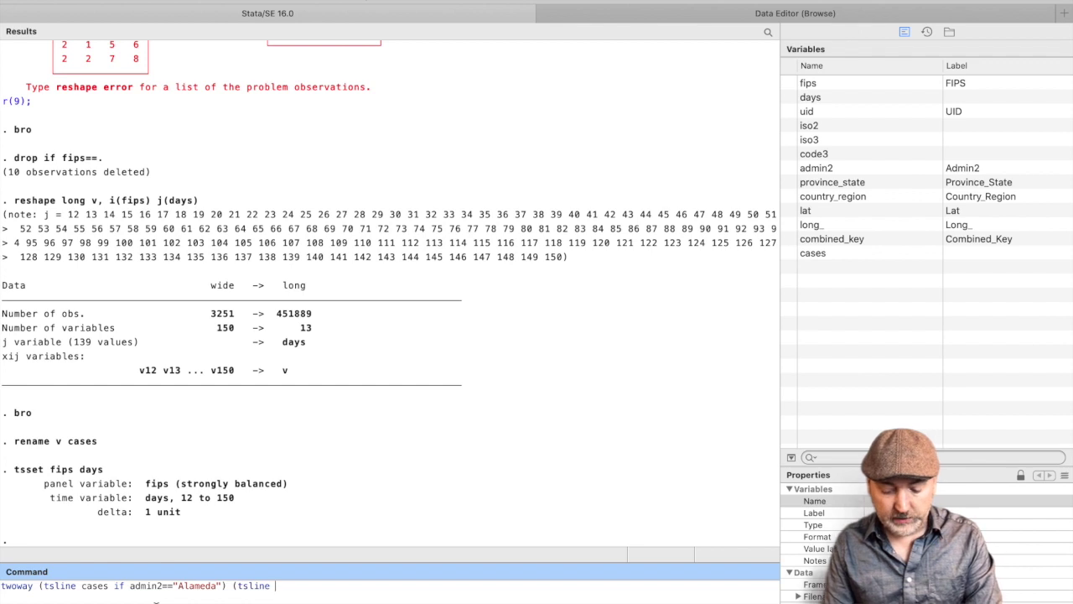
pyautogui.write('cases if a')
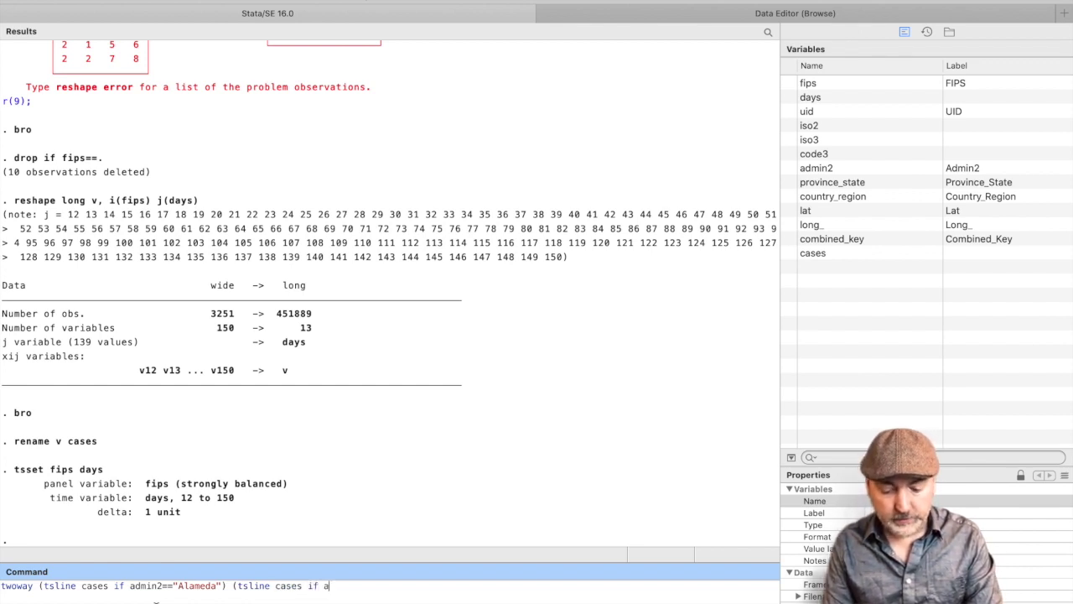
pyautogui.write('dmin2==')
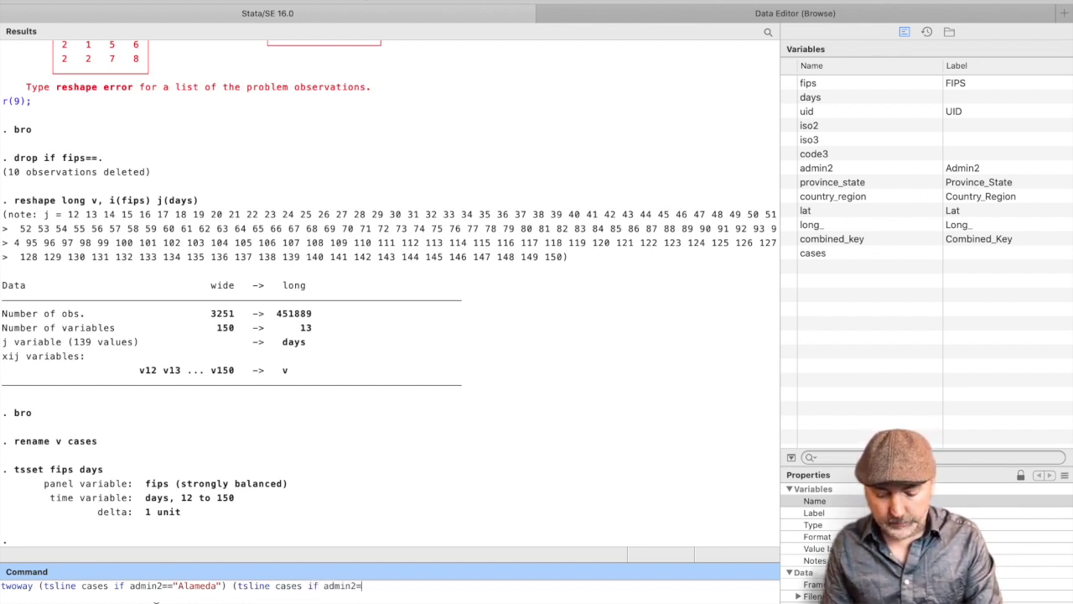
pyautogui.write('""')
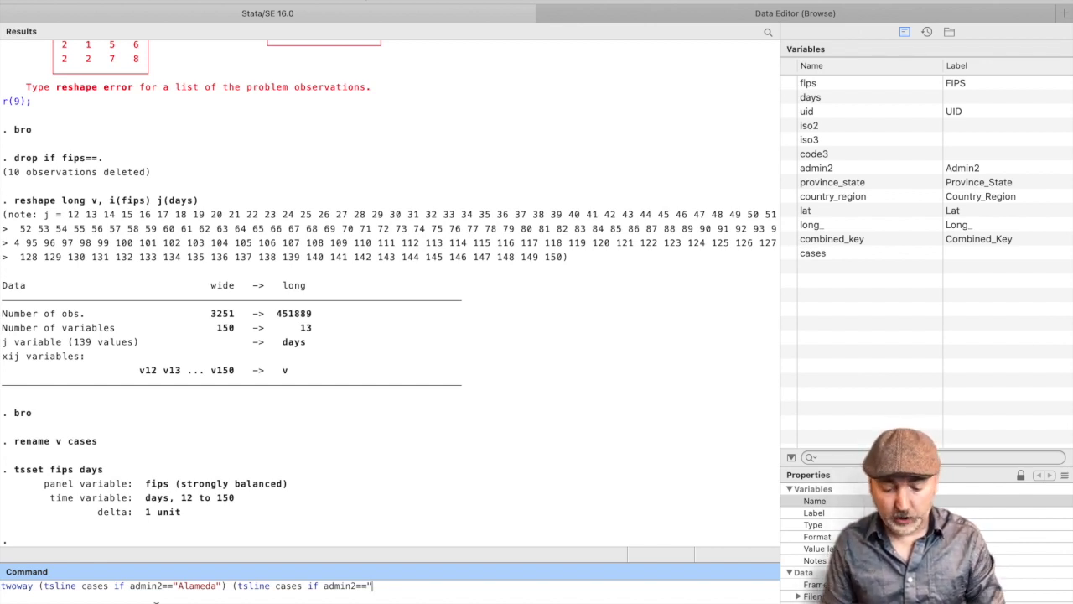
pyautogui.write('San')
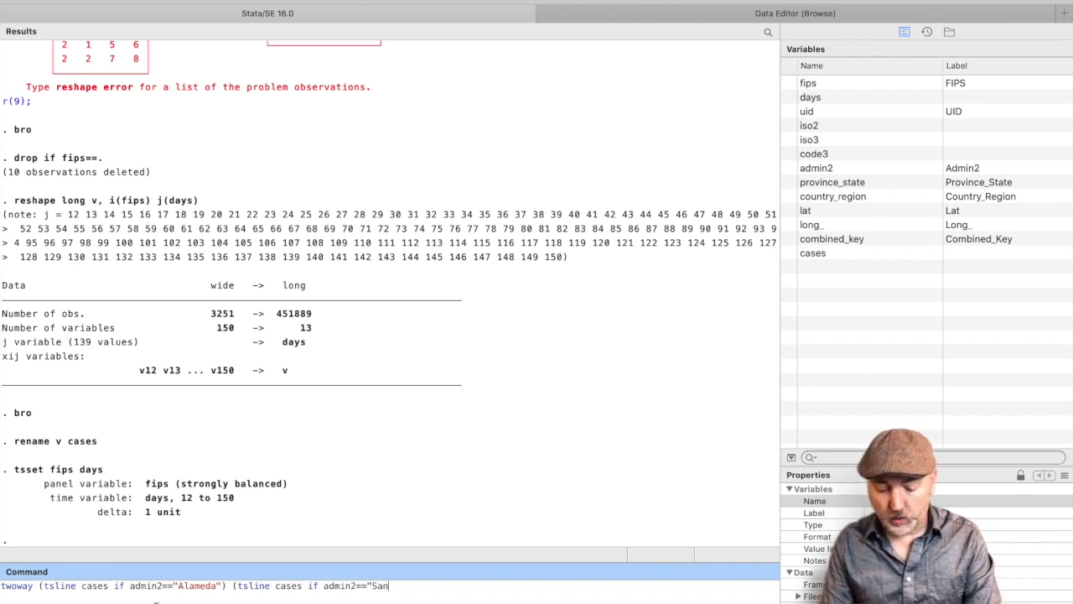
pyautogui.write(' Francisco')
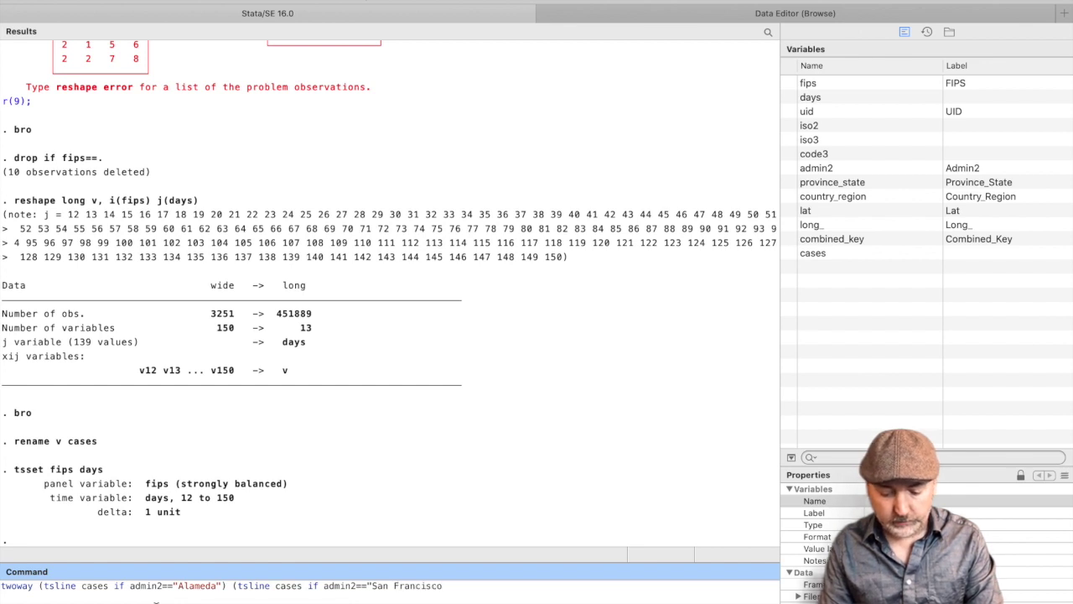
pyautogui.write('")')
pyautogui.press('Return')
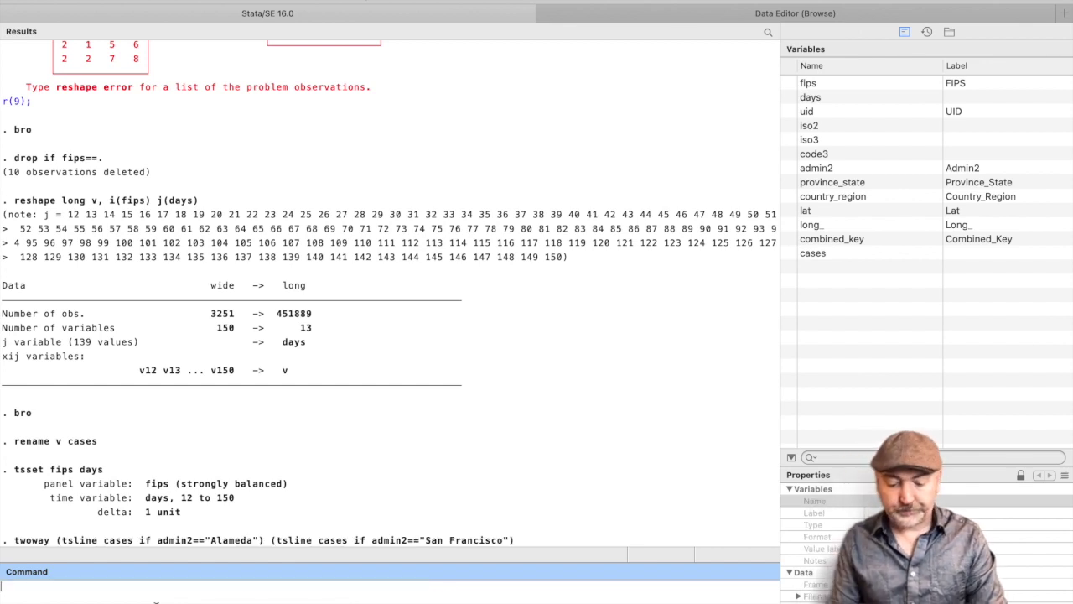